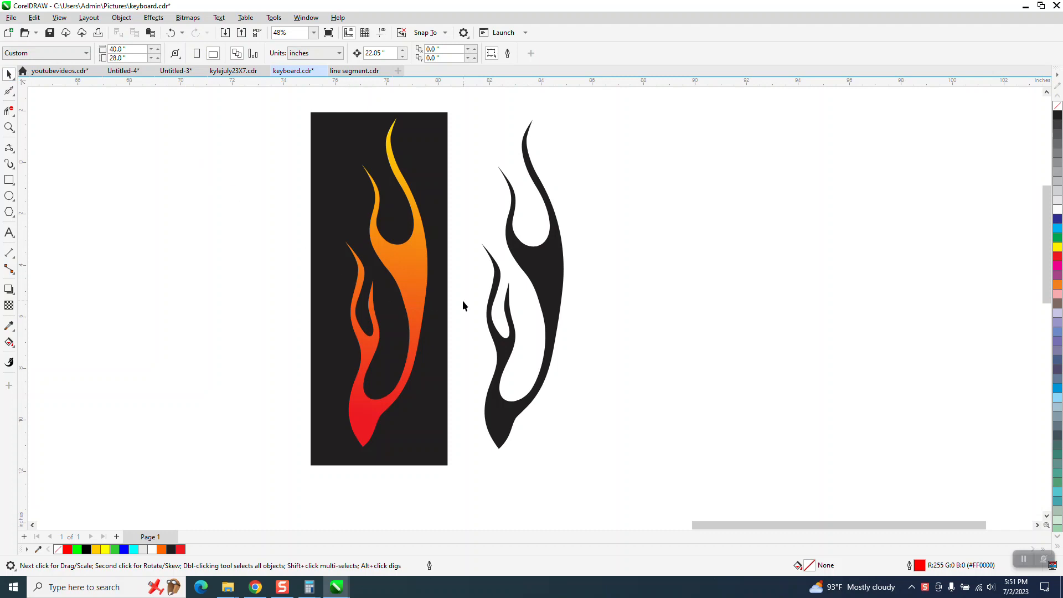
# Set the ABCDEFGHI text's font to Hot Librarian and move the text up and to the right of the flame drawings
pyautogui.scroll(-1, 523, 314)
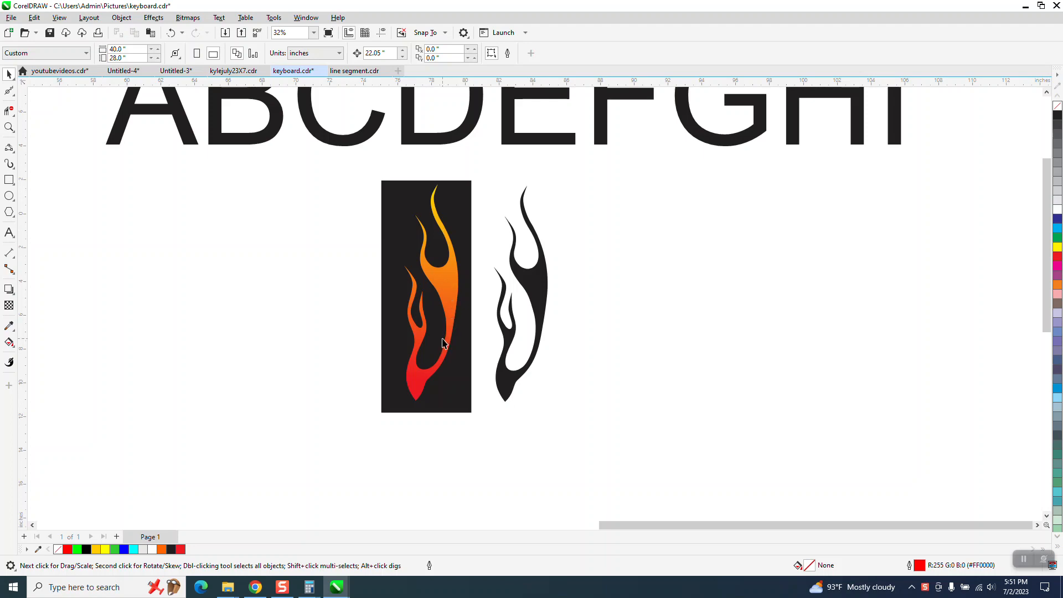
pyautogui.scroll(-2, 443, 344)
pyautogui.click(533, 218)
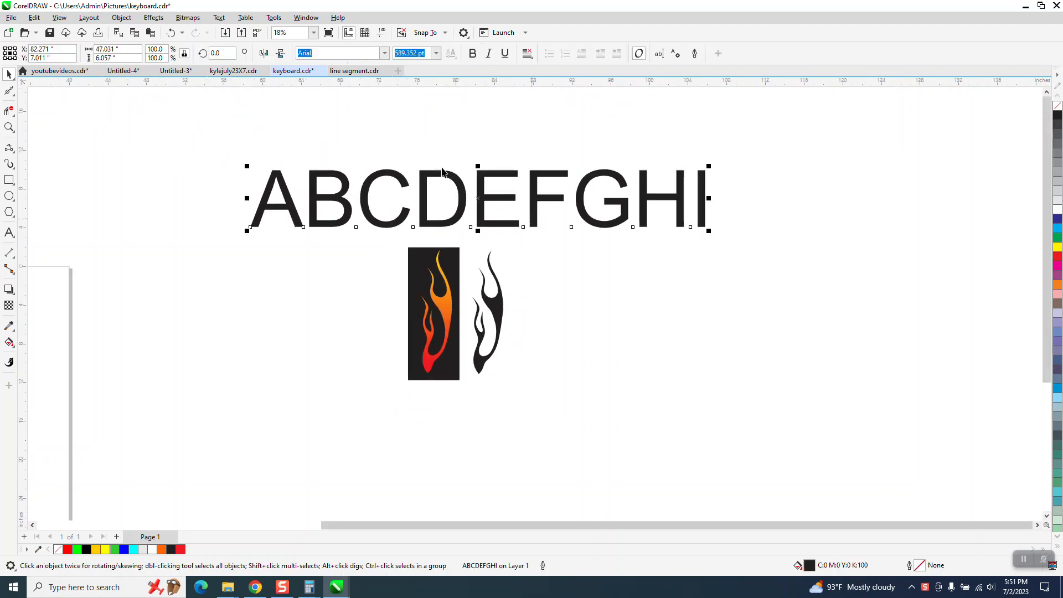
pyautogui.click(385, 53)
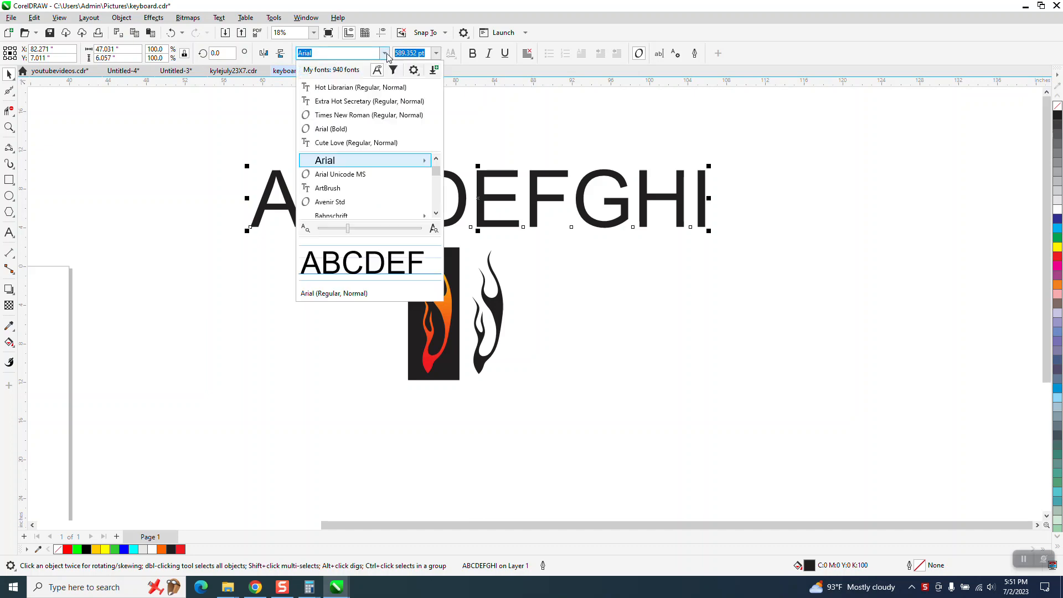
pyautogui.click(348, 88)
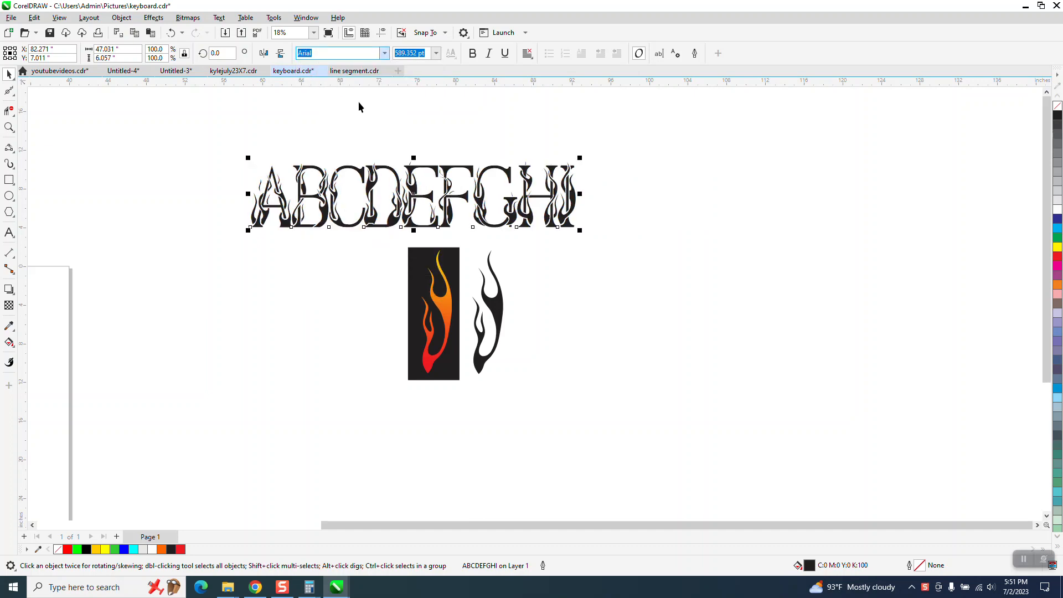
pyautogui.moveTo(414, 194); pyautogui.dragTo(607, 201)
# Remove the fill from the ABCDEFGHI text and give it a black hairline outline
pyautogui.click(8, 127)
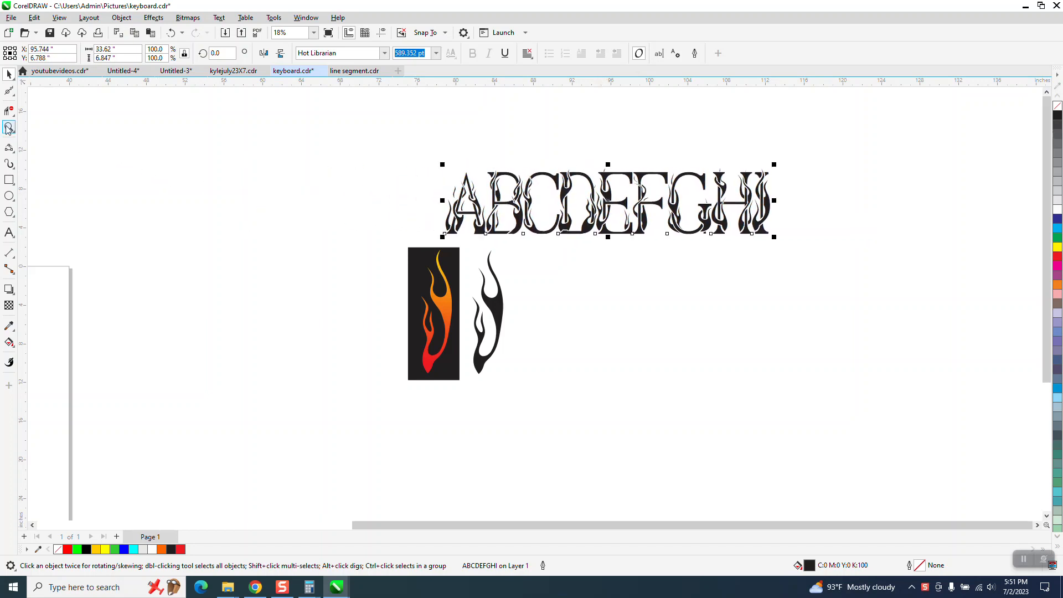
pyautogui.moveTo(550, 167); pyautogui.dragTo(803, 278)
pyautogui.click(9, 73)
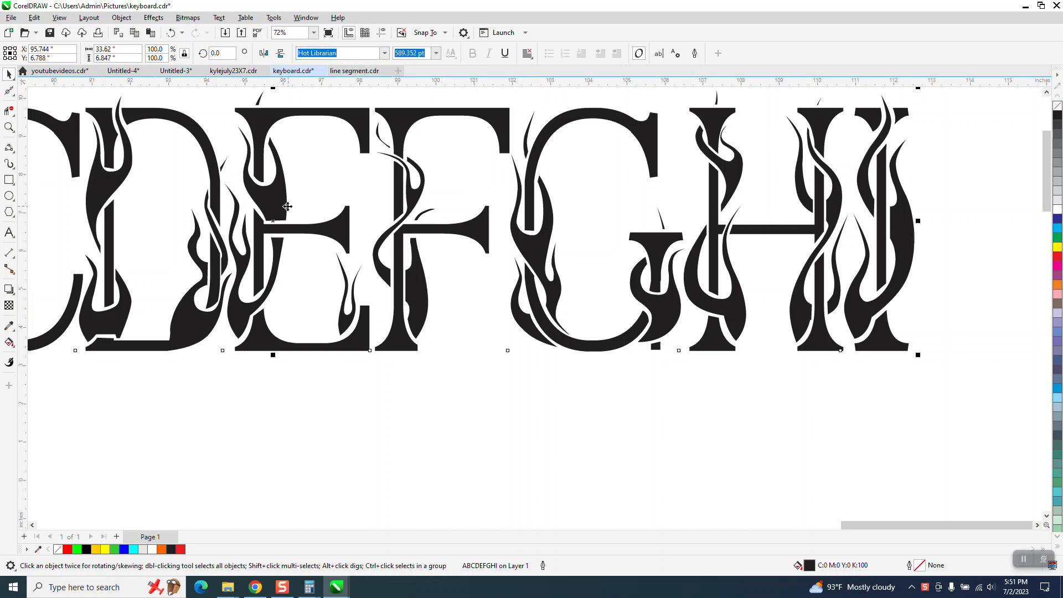
pyautogui.scroll(-4, 275, 197)
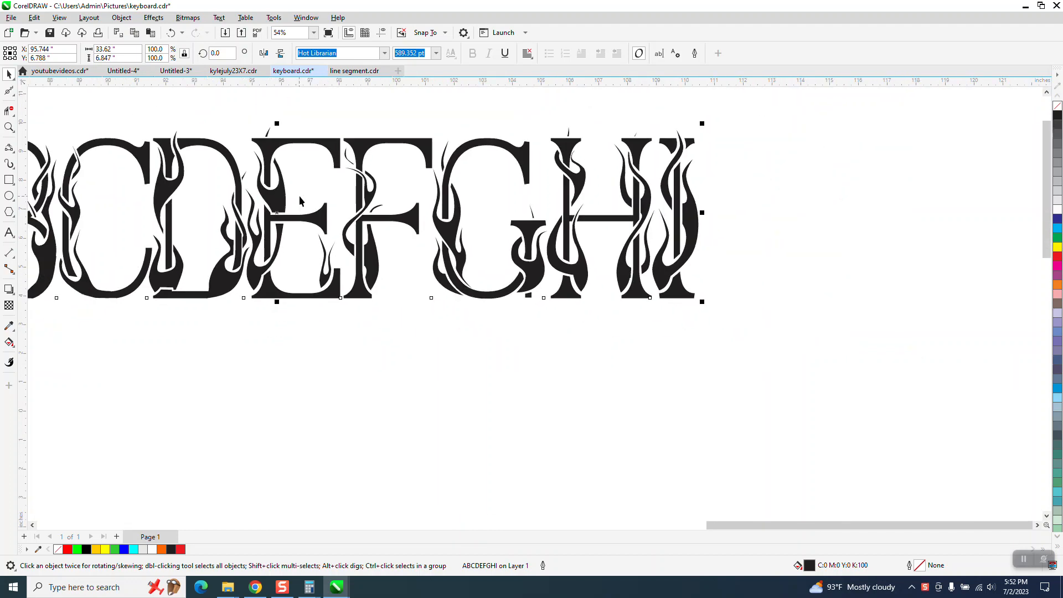
pyautogui.moveTo(120, 143); pyautogui.dragTo(804, 289)
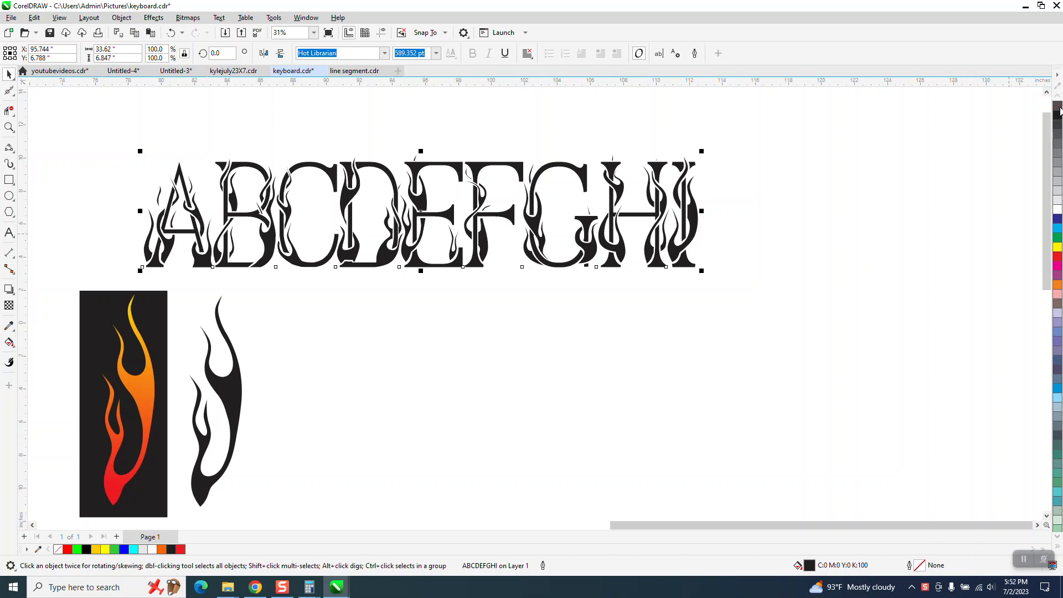
pyautogui.click(1058, 107)
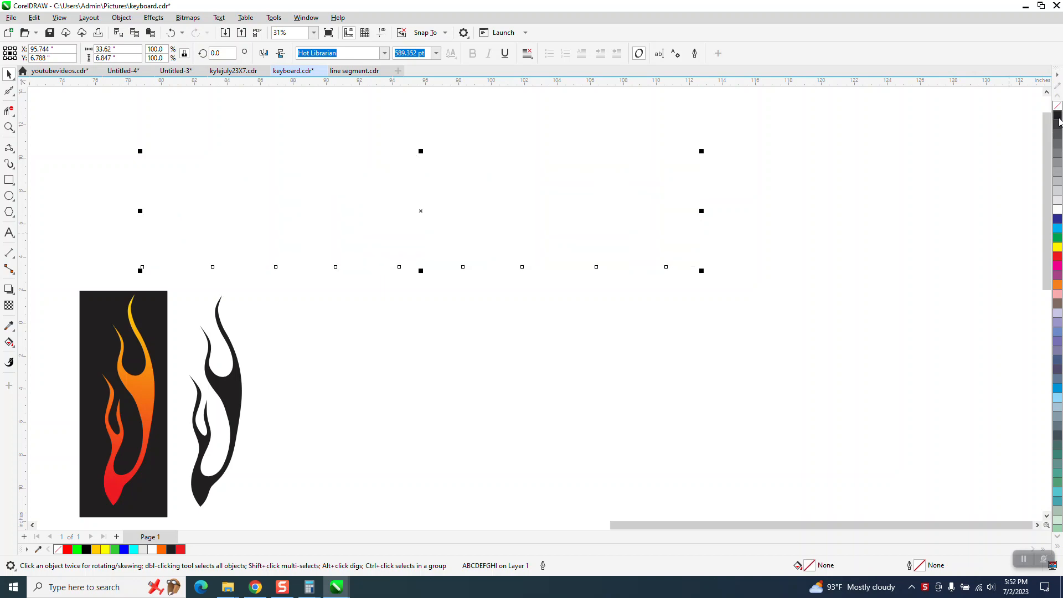
# Smart-fill the three flame pieces of the letter E with orange and no outline, and move the filled pieces below the text
pyautogui.click(8, 128)
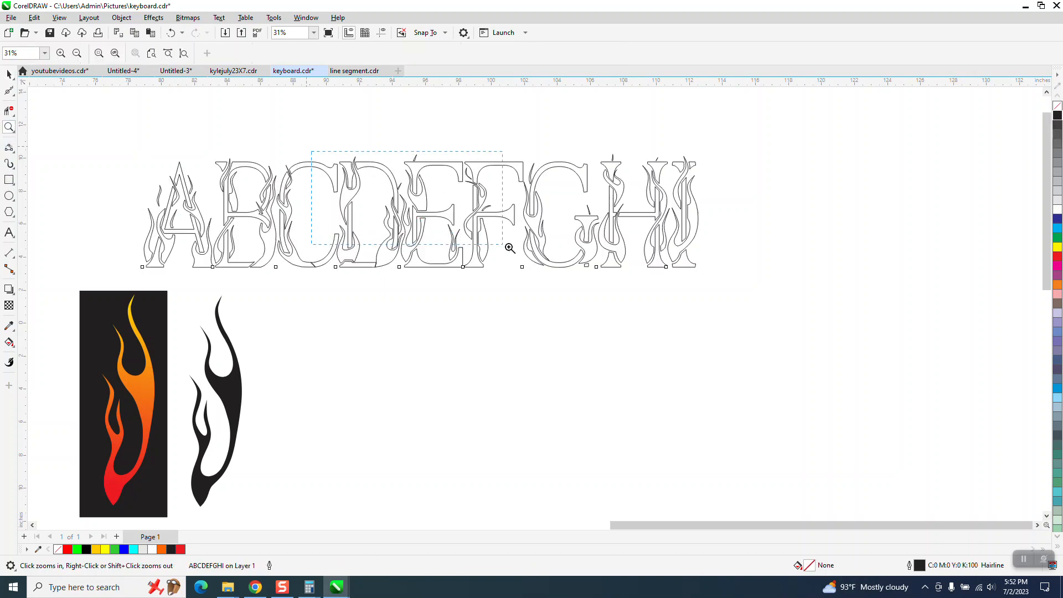
pyautogui.moveTo(510, 248); pyautogui.dragTo(570, 294)
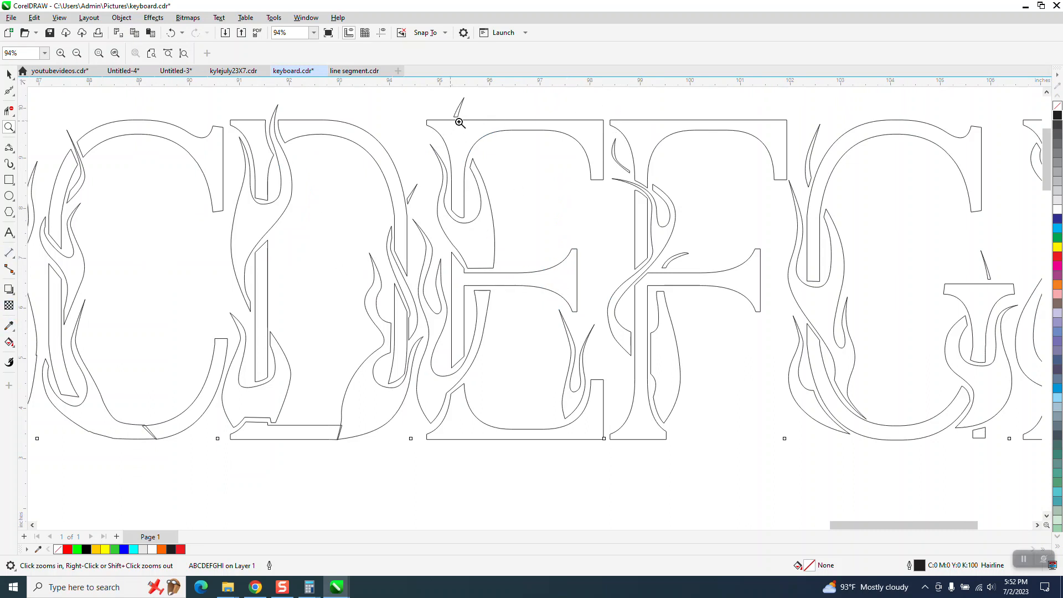
pyautogui.click(9, 343)
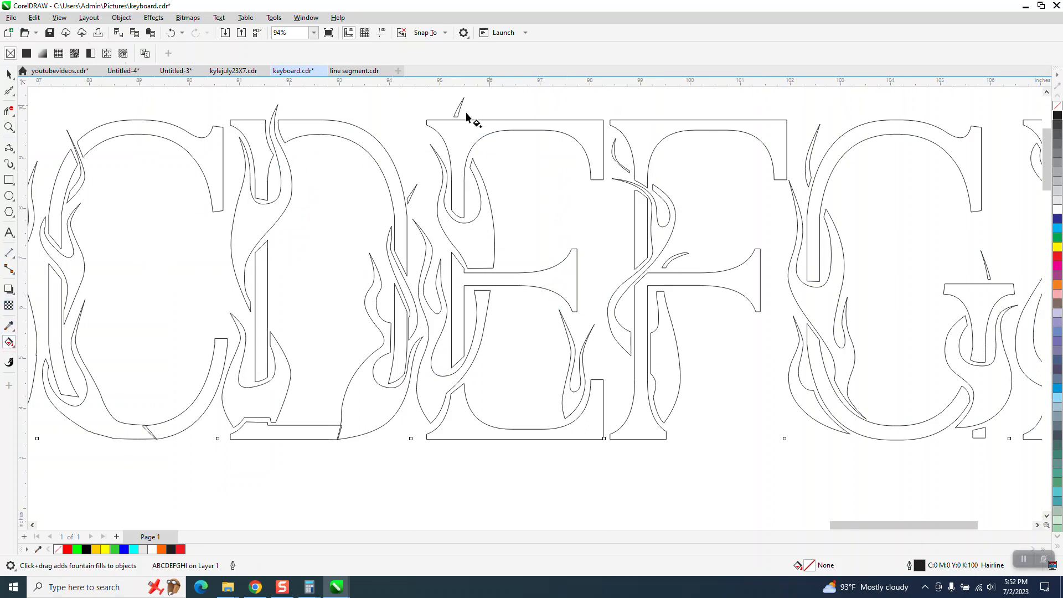
pyautogui.click(10, 343)
pyautogui.click(42, 355)
pyautogui.click(457, 114)
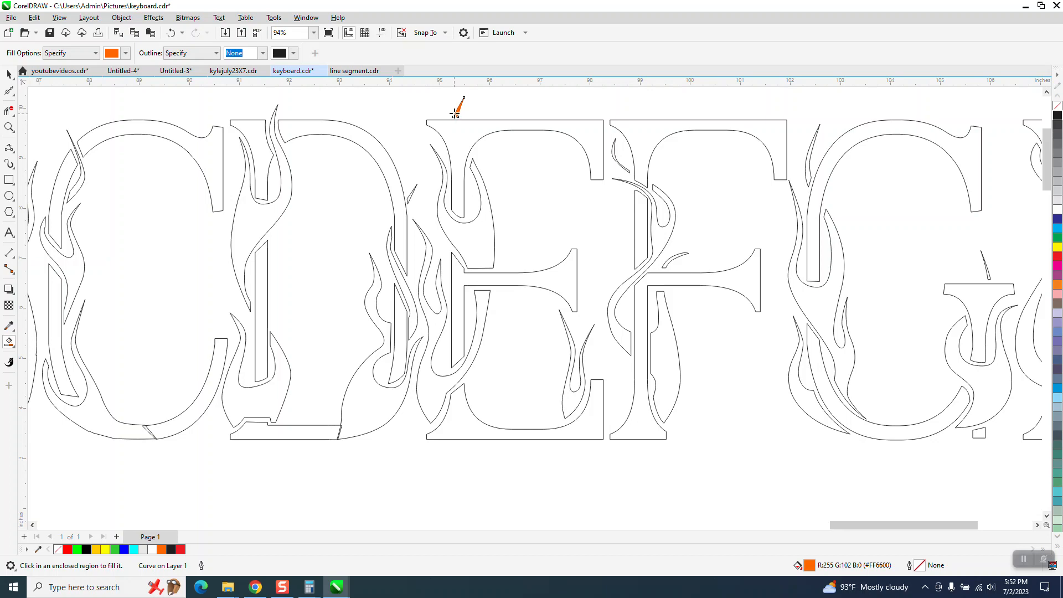
pyautogui.click(481, 219)
pyautogui.click(483, 322)
pyautogui.scroll(-5, 474, 316)
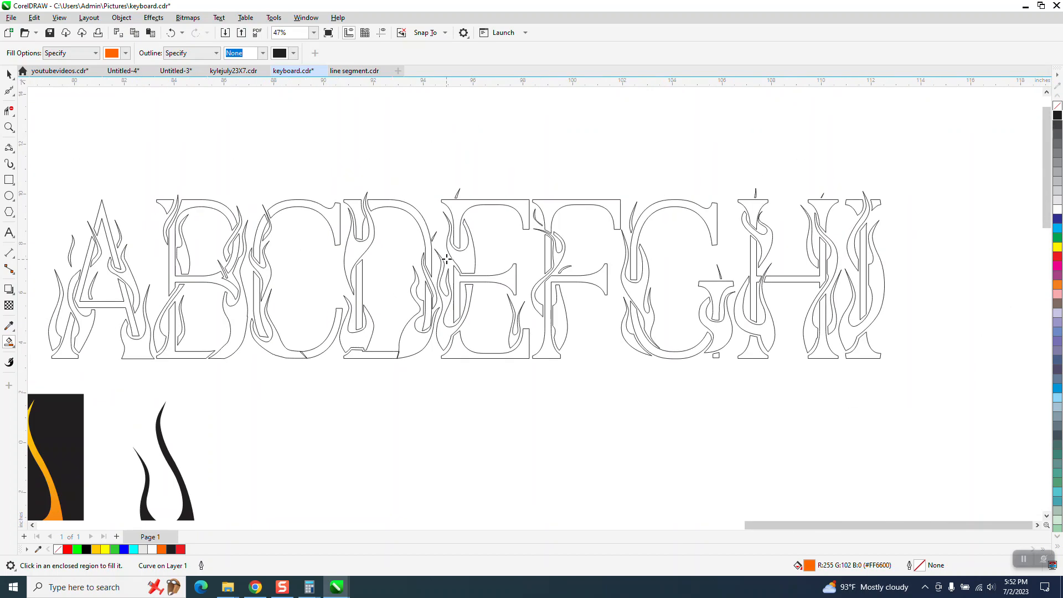
pyautogui.scroll(-2, 446, 257)
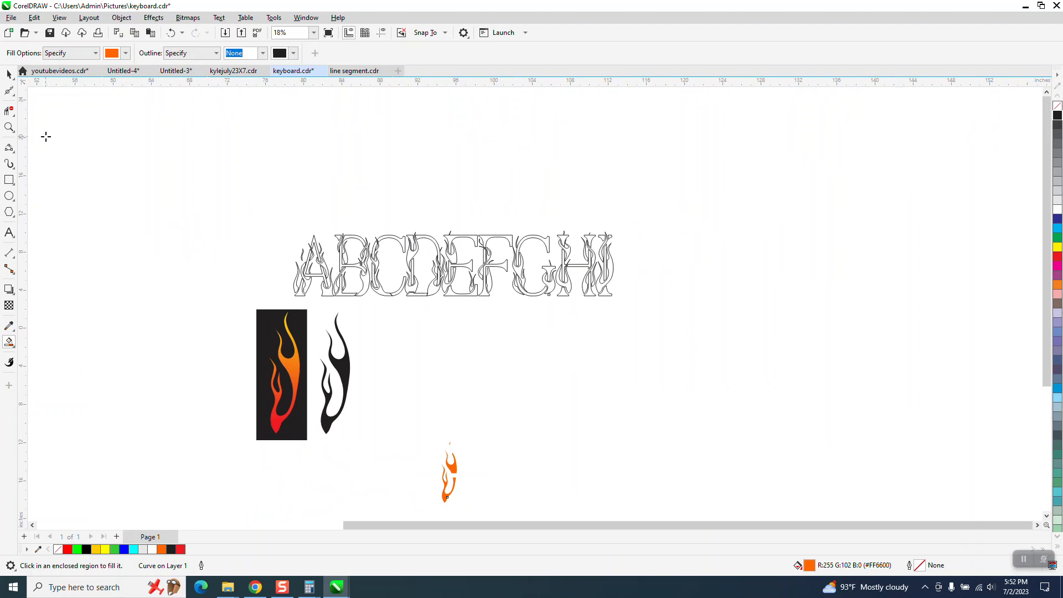
# Select the three orange flame pieces, remove their fill and give them a black hairline outline
pyautogui.click(8, 127)
pyautogui.moveTo(448, 458); pyautogui.dragTo(510, 501)
pyautogui.scroll(-2, 365, 277)
pyautogui.click(7, 73)
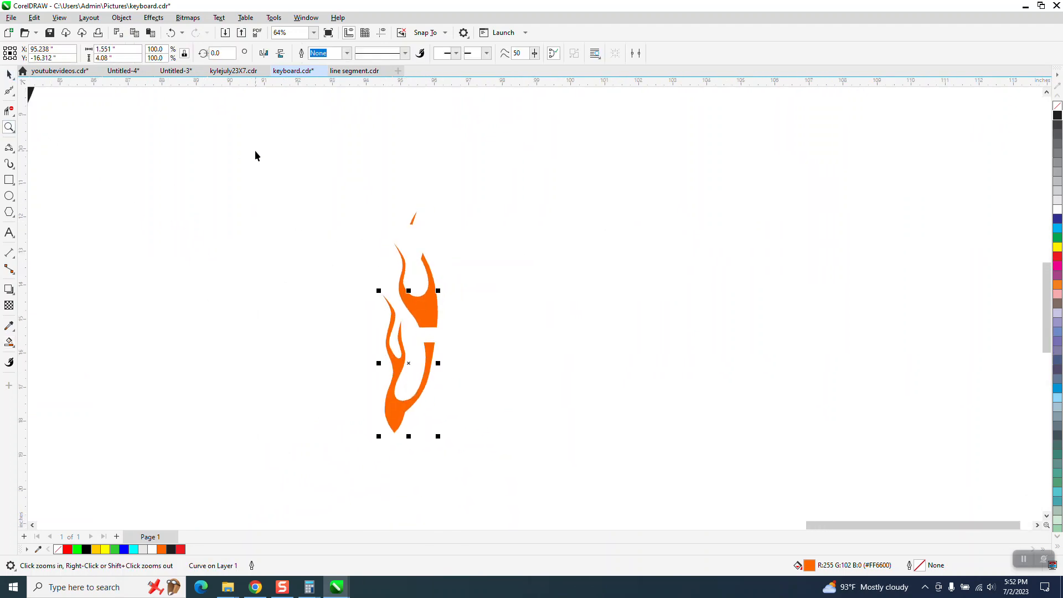
pyautogui.moveTo(256, 154); pyautogui.dragTo(573, 470)
pyautogui.click(1058, 106)
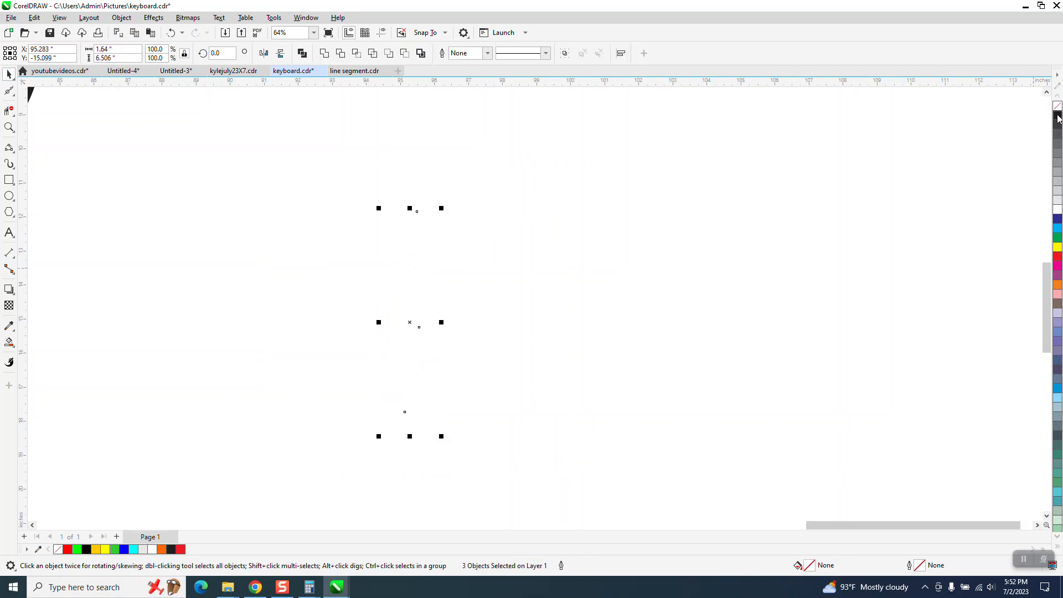
pyautogui.rightClick(1058, 115)
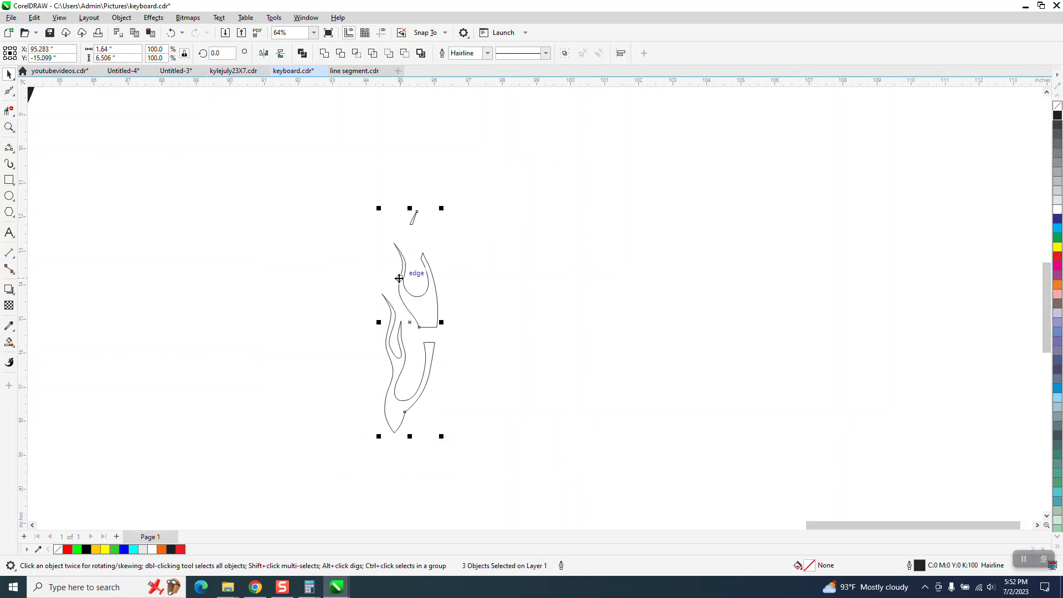
pyautogui.moveTo(388, 296); pyautogui.dragTo(511, 386)
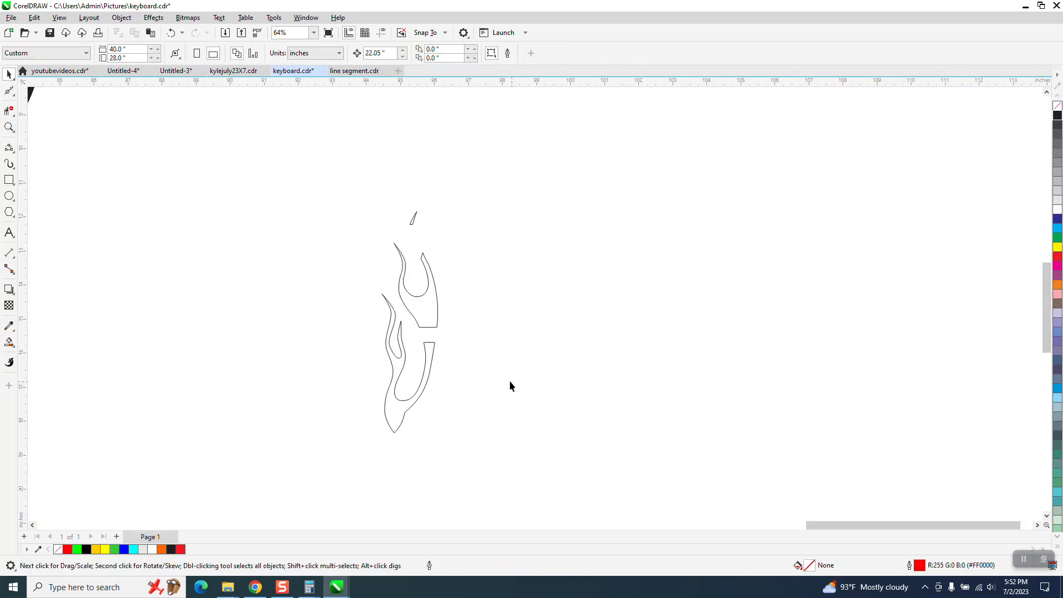
# Bridge the gap between the middle and lower flame pieces with a 3-Point Curve on each side, from corner to corner
pyautogui.click(9, 126)
pyautogui.moveTo(288, 245); pyautogui.dragTo(549, 445)
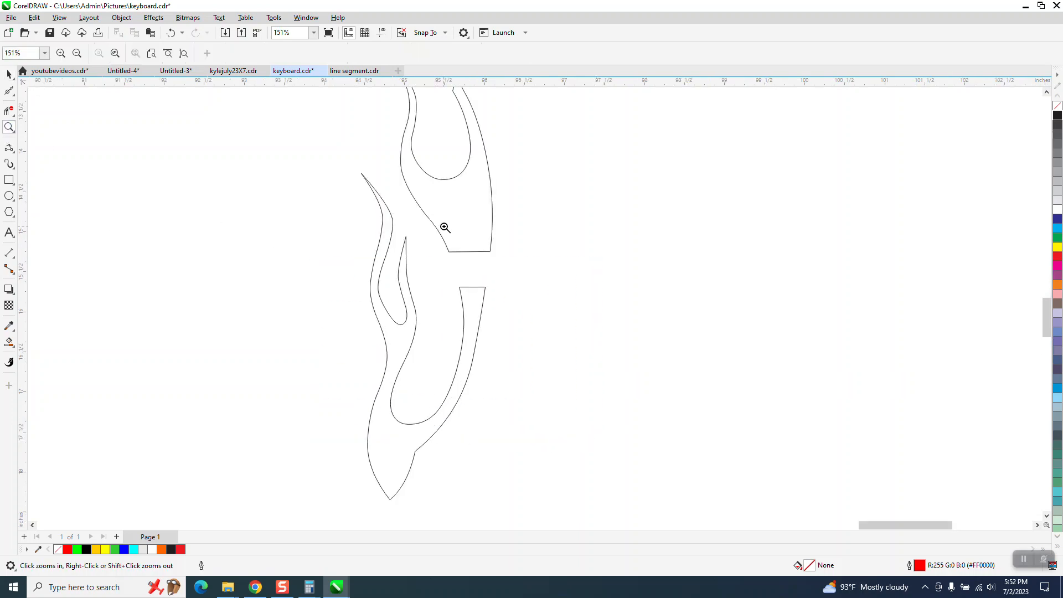
pyautogui.click(10, 149)
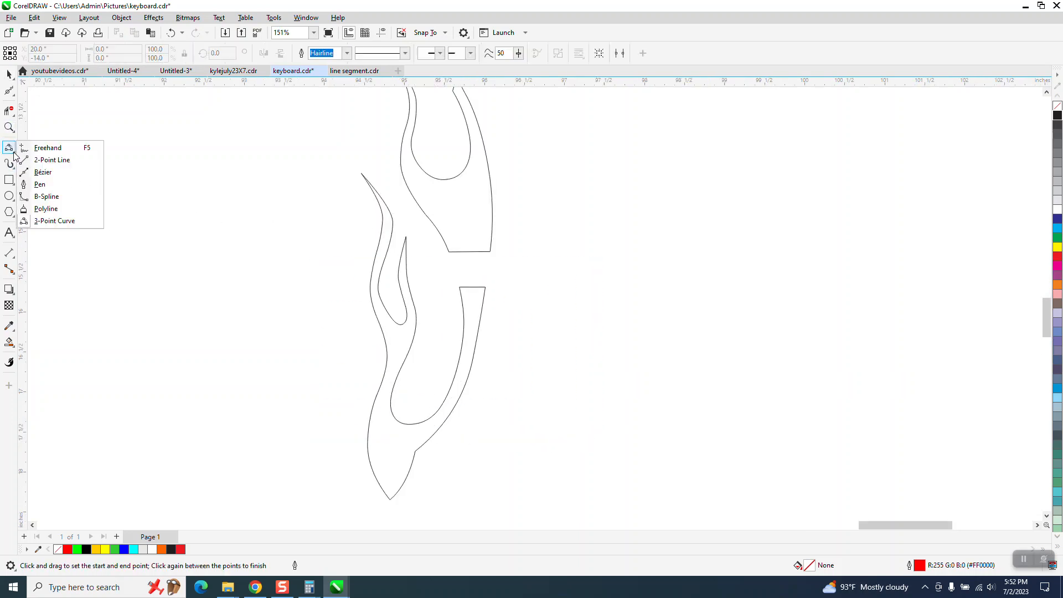
pyautogui.click(54, 220)
pyautogui.moveTo(486, 287); pyautogui.dragTo(490, 252)
pyautogui.click(490, 251)
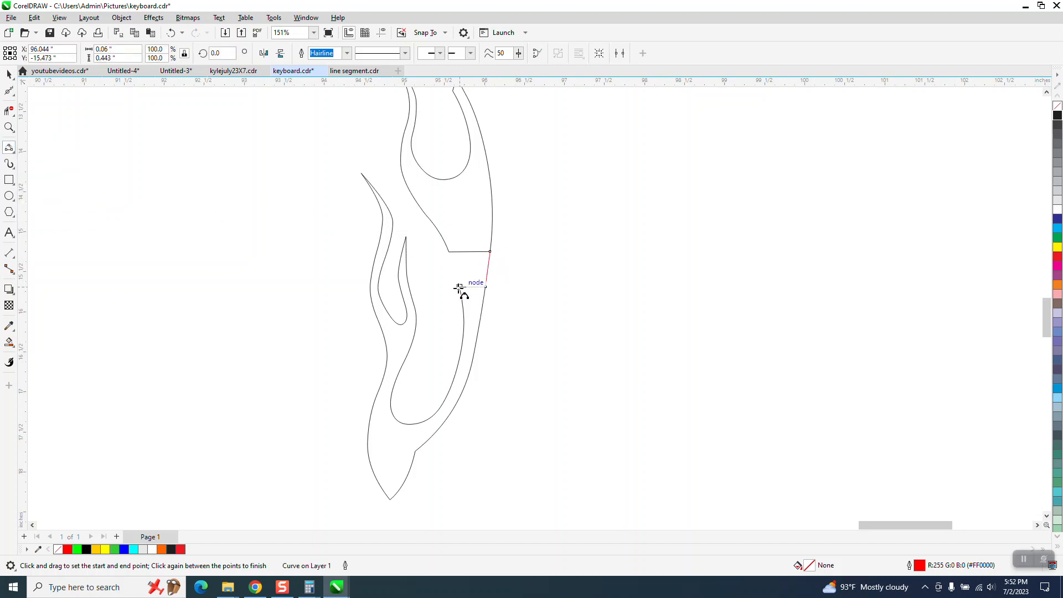
pyautogui.moveTo(460, 287); pyautogui.dragTo(449, 253)
pyautogui.click(449, 253)
pyautogui.scroll(-2, 472, 330)
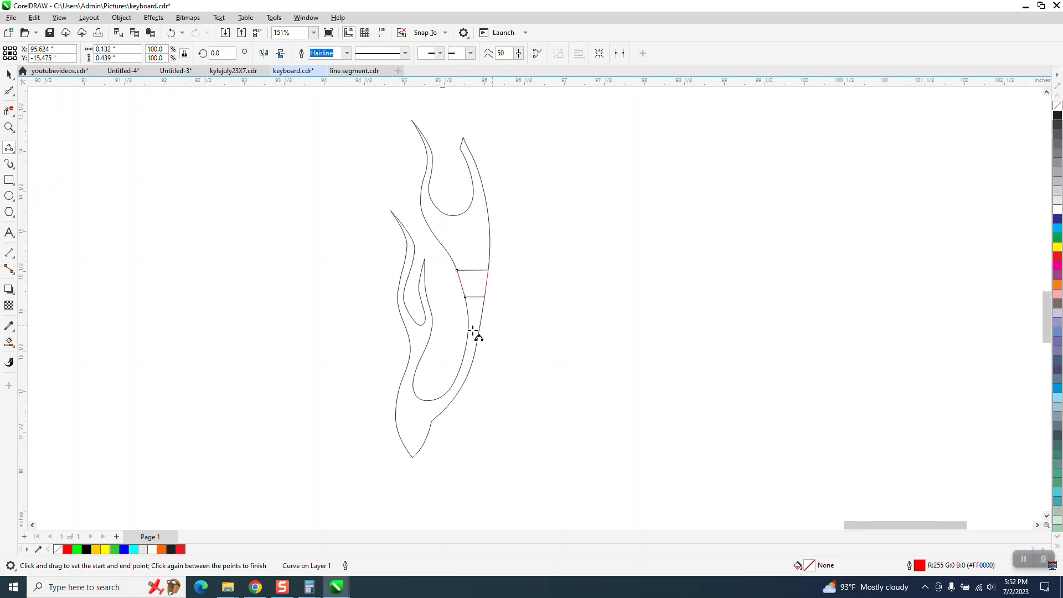
# Connect the small flame tip to the middle piece with two bowed 3-Point Curves that continue both edges
pyautogui.click(9, 127)
pyautogui.moveTo(559, 278); pyautogui.dragTo(558, 276)
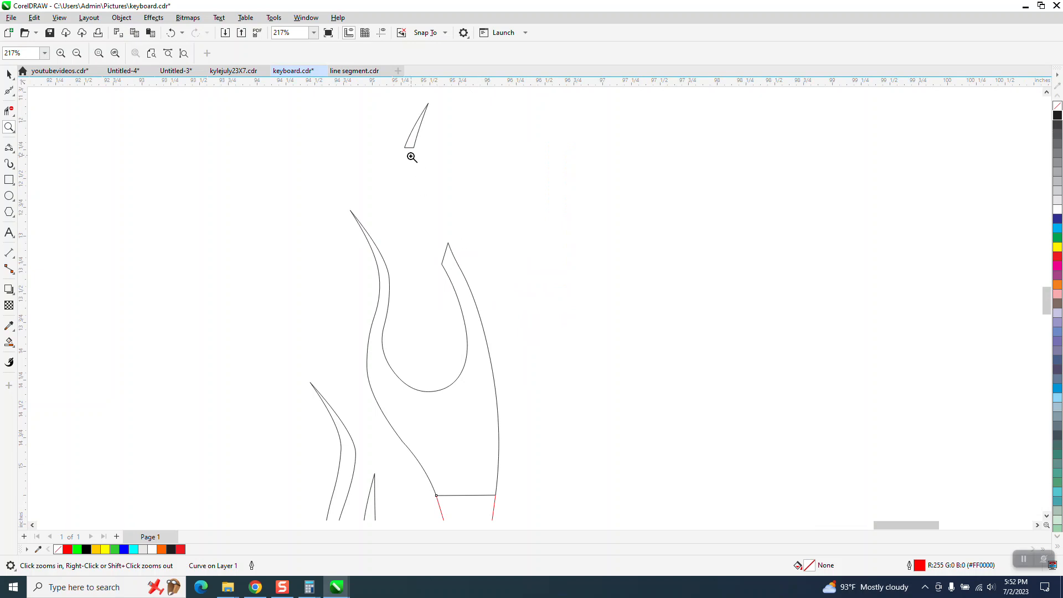
pyautogui.click(9, 148)
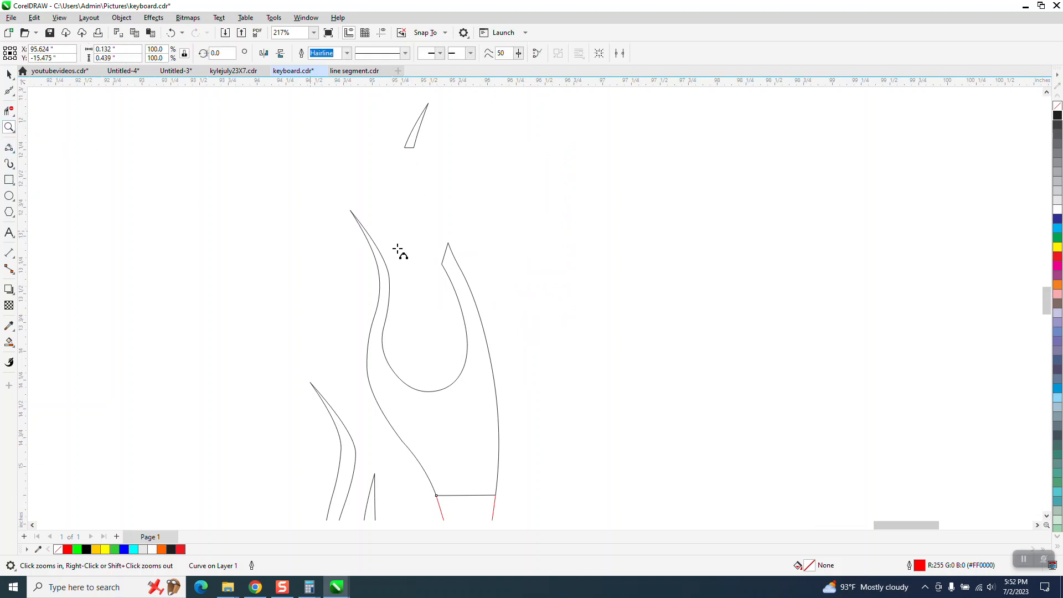
pyautogui.moveTo(450, 242); pyautogui.dragTo(414, 149)
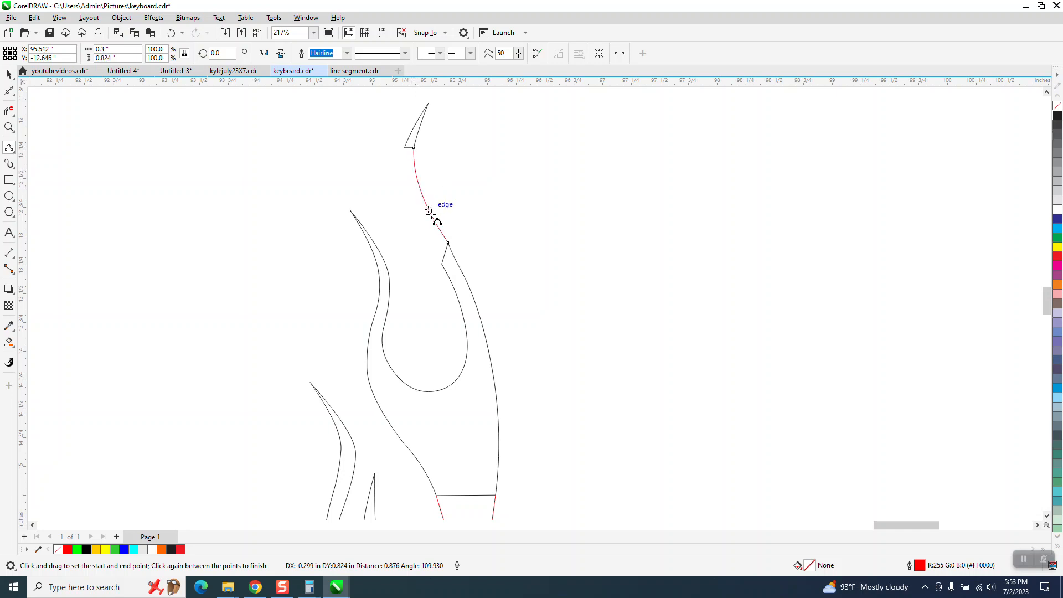
pyautogui.click(433, 216)
pyautogui.moveTo(423, 222); pyautogui.dragTo(405, 148)
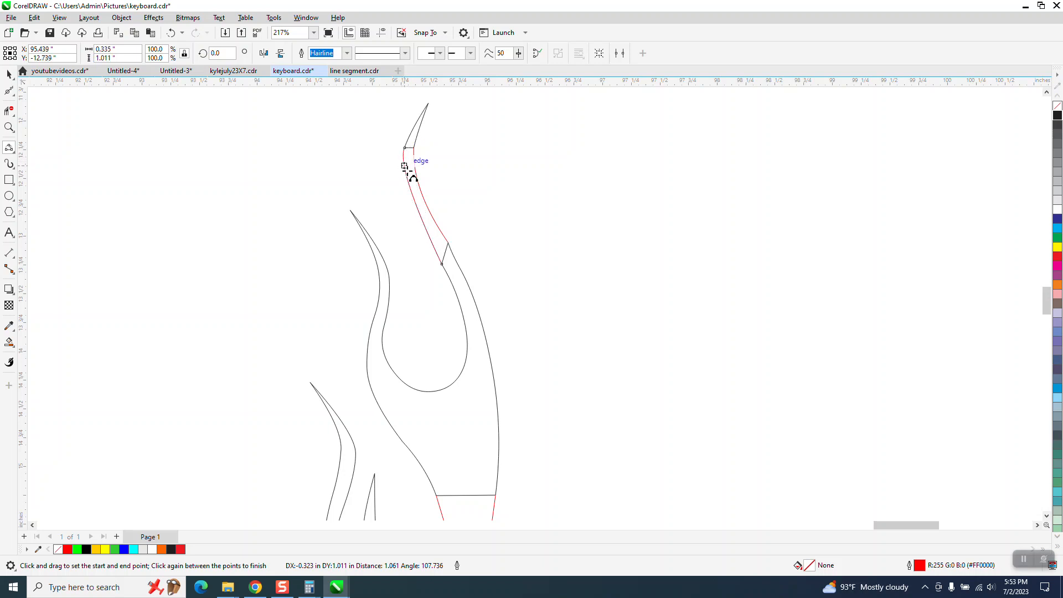
pyautogui.click(409, 169)
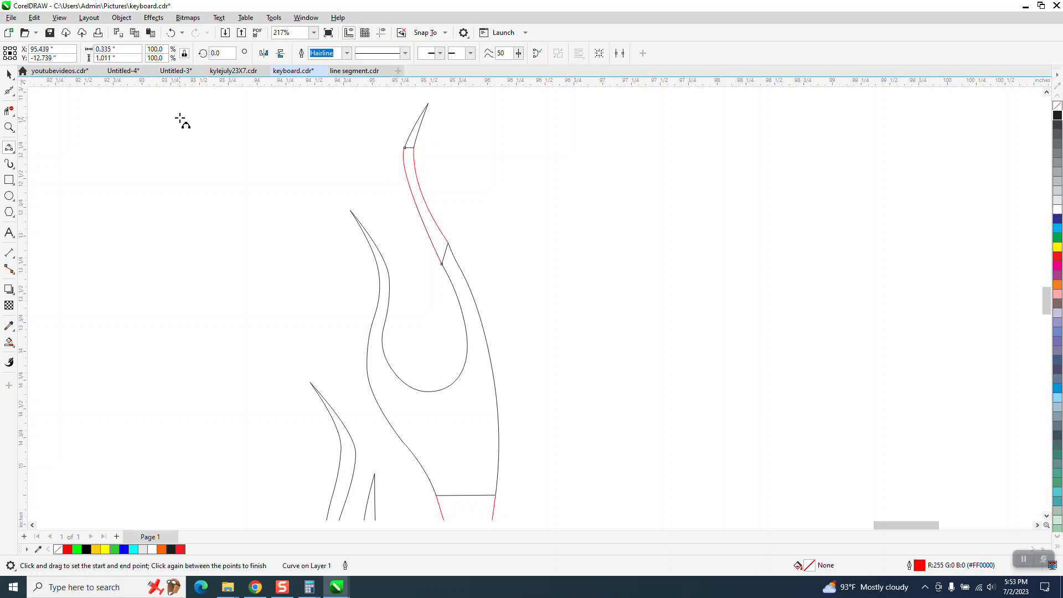
# Delete the cross segments between the joined flame pieces, smart-fill the whole flame with orange, and move the filled shape well to the right
pyautogui.click(9, 111)
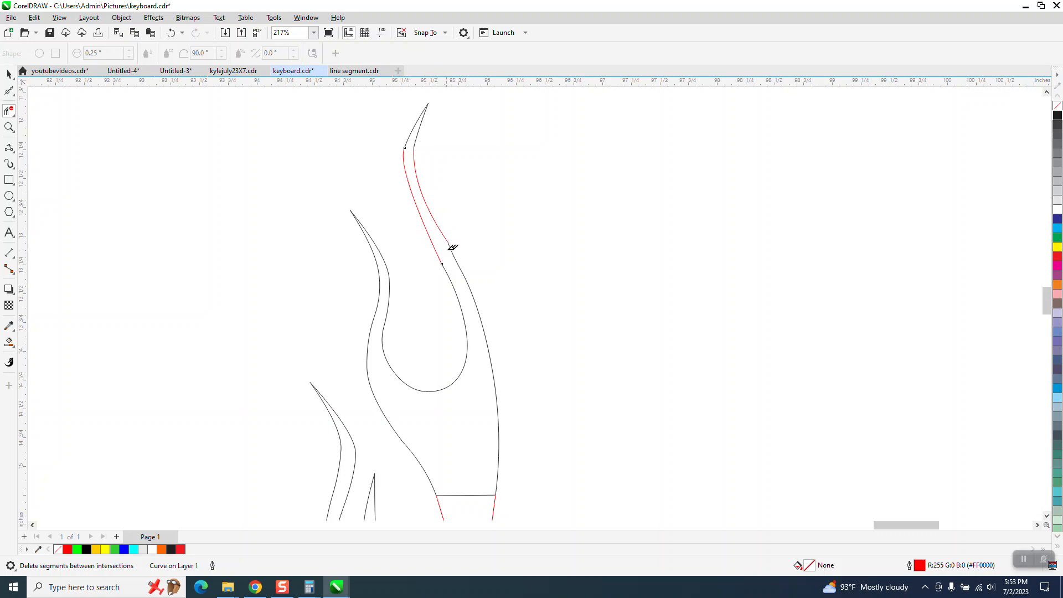
pyautogui.scroll(-2, 468, 472)
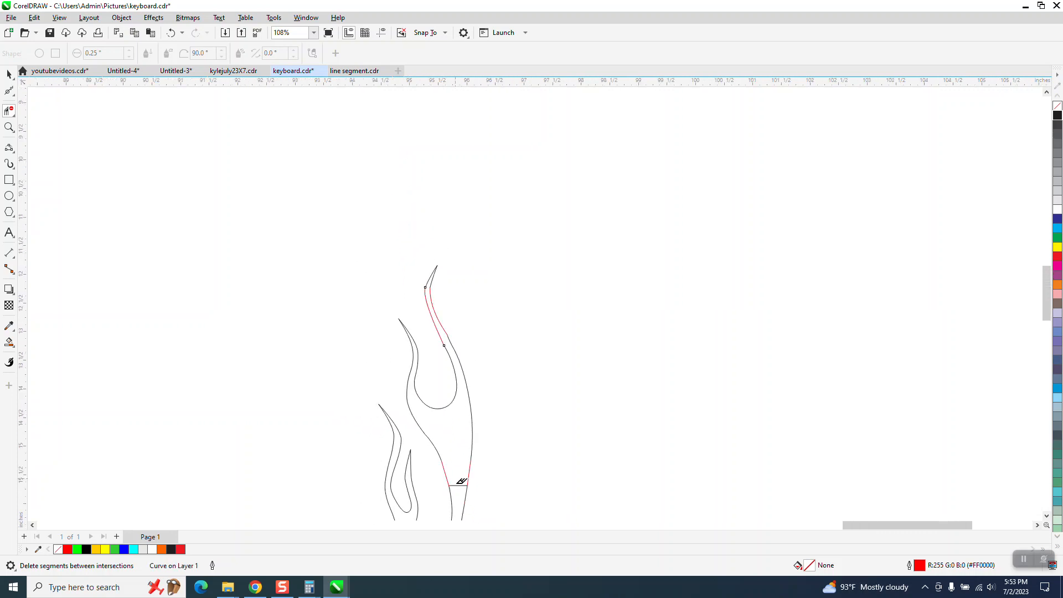
pyautogui.click(9, 342)
pyautogui.click(440, 423)
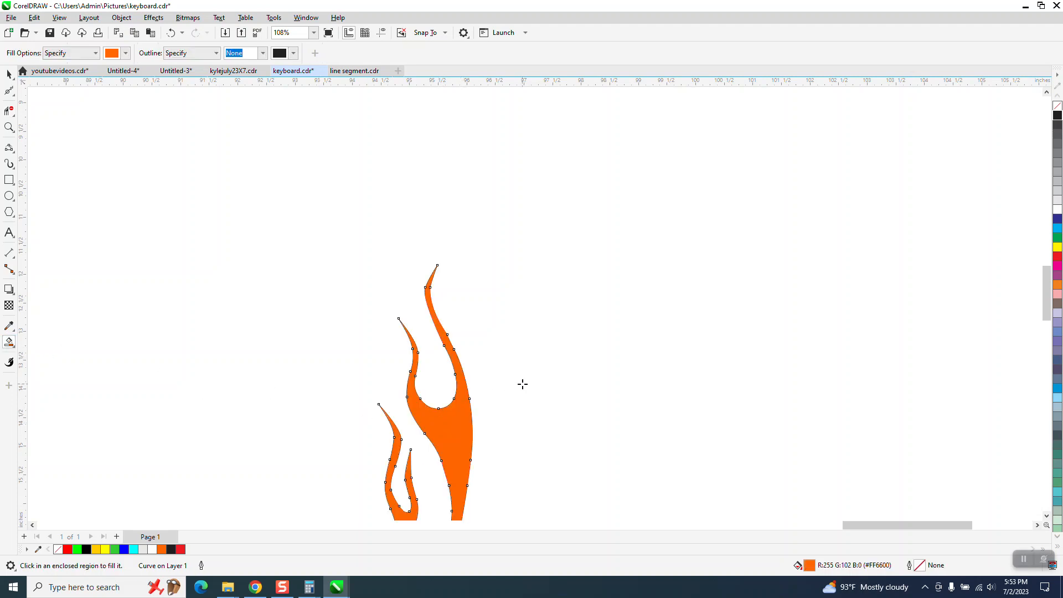
pyautogui.scroll(-3, 570, 283)
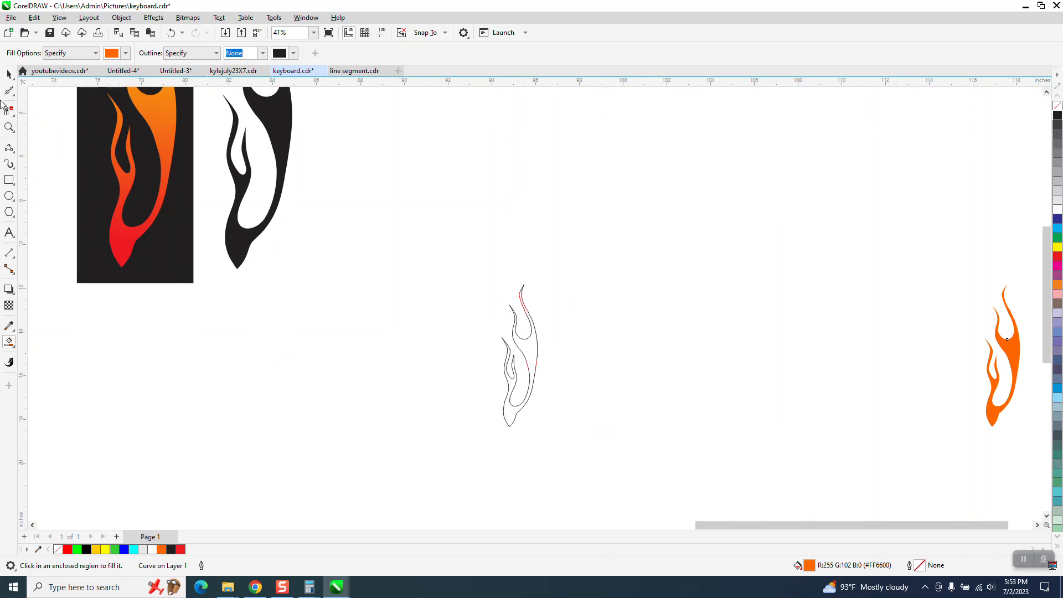
# Move the orange flame closer to the outlined flame, remove its fill and give it a black hairline outline
pyautogui.click(9, 73)
pyautogui.moveTo(1005, 343); pyautogui.dragTo(677, 340)
pyautogui.click(1057, 106)
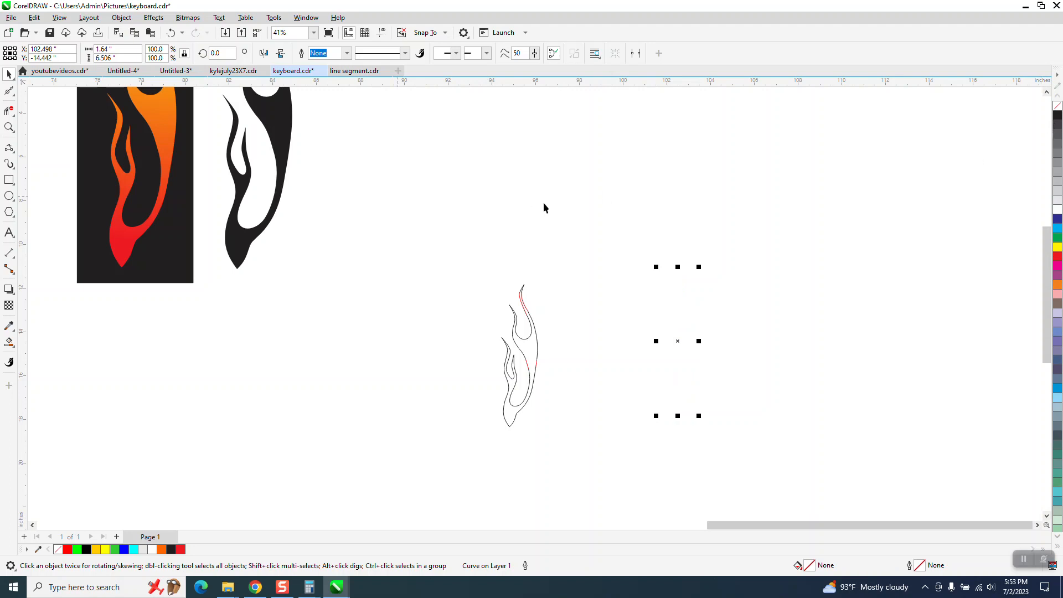
pyautogui.rightClick(1057, 117)
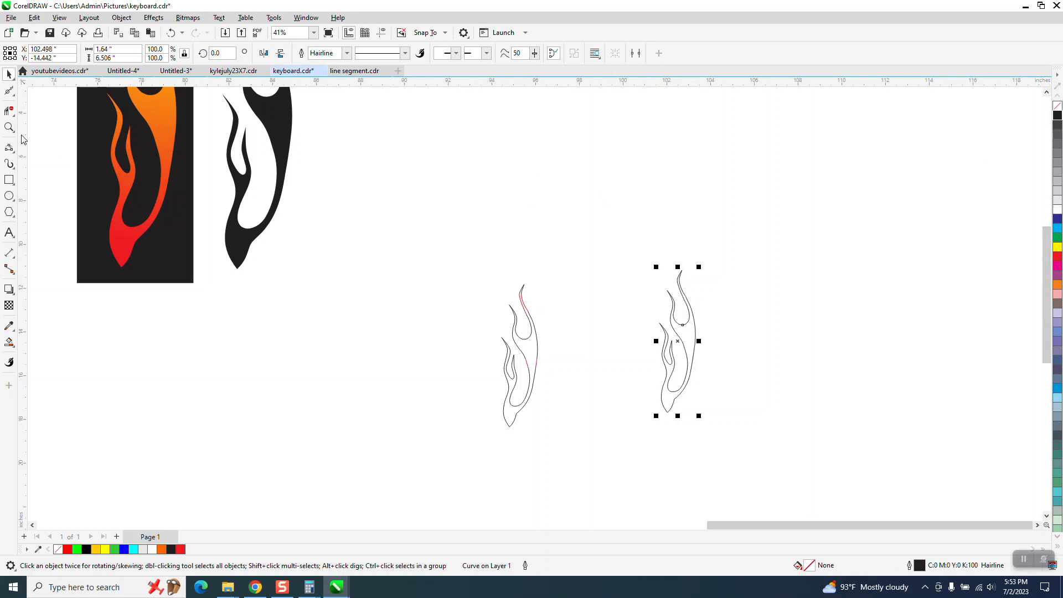
# Smooth the right-hand flame's outline with the Smooth tool, running over the upper tips, the joins and the curves below them
pyautogui.click(9, 127)
pyautogui.moveTo(748, 336); pyautogui.dragTo(748, 336)
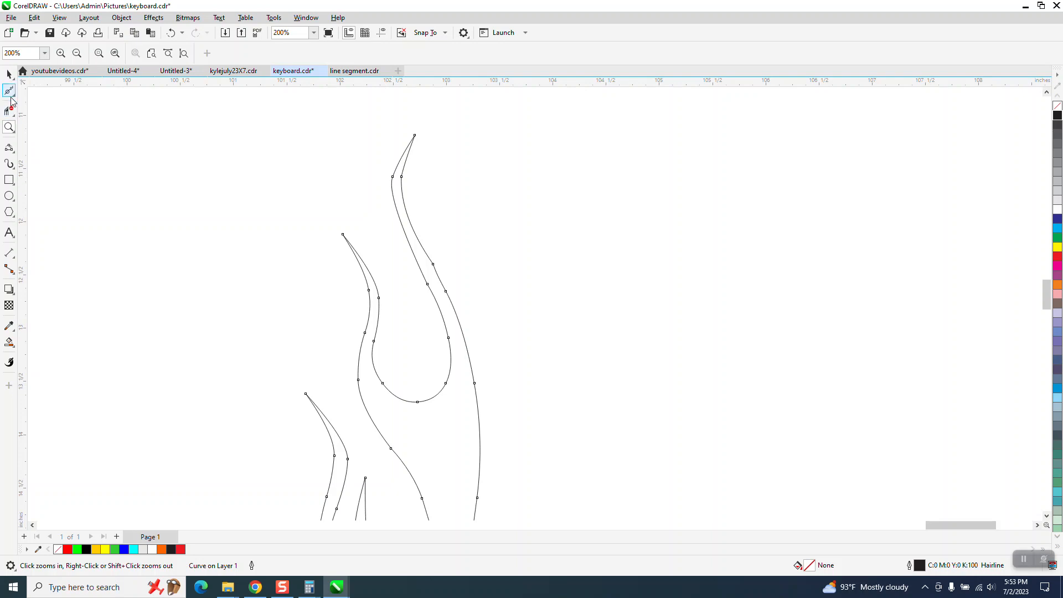
pyautogui.click(11, 96)
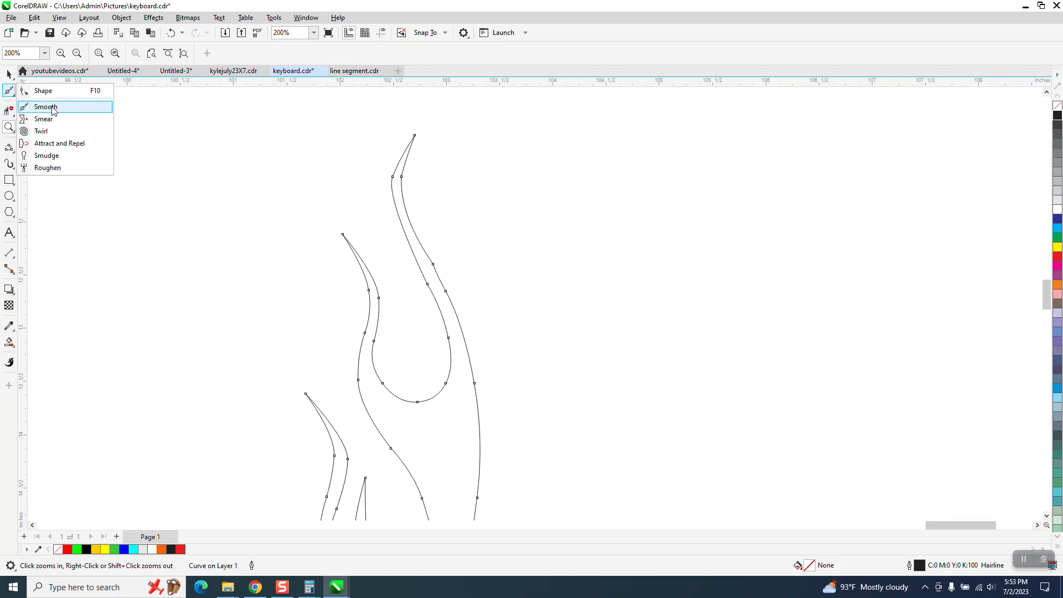
pyautogui.click(39, 105)
pyautogui.moveTo(394, 184)
pyautogui.mouseDown()
pyautogui.moveTo(418, 237)
pyautogui.moveTo(476, 300)
pyautogui.mouseUp()
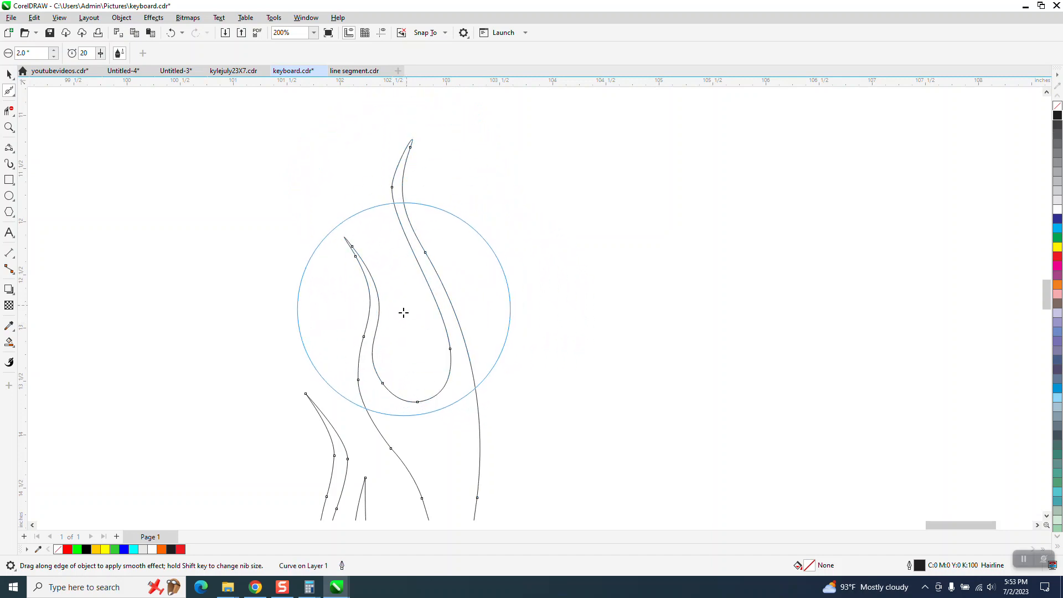
pyautogui.scroll(-2, 377, 255)
pyautogui.moveTo(488, 346)
pyautogui.mouseDown()
pyautogui.moveTo(415, 297)
pyautogui.moveTo(392, 468)
pyautogui.moveTo(328, 418)
pyautogui.mouseUp()
pyautogui.click(9, 74)
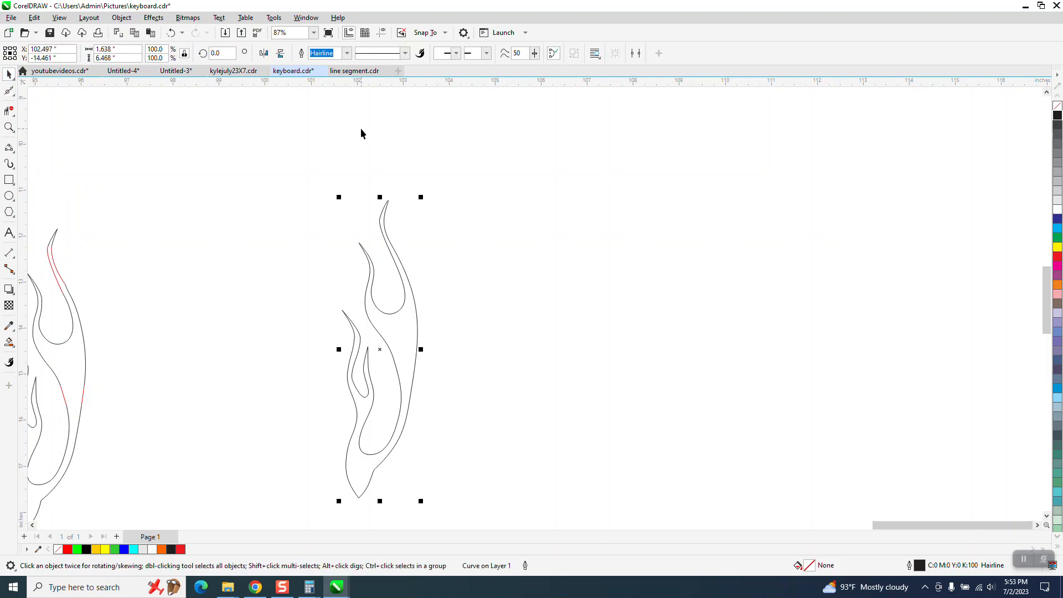
# Set the nudge distance to 2 inches, duplicate the smoothed flame and nudge the copy 4 inches to the right
pyautogui.click(187, 113)
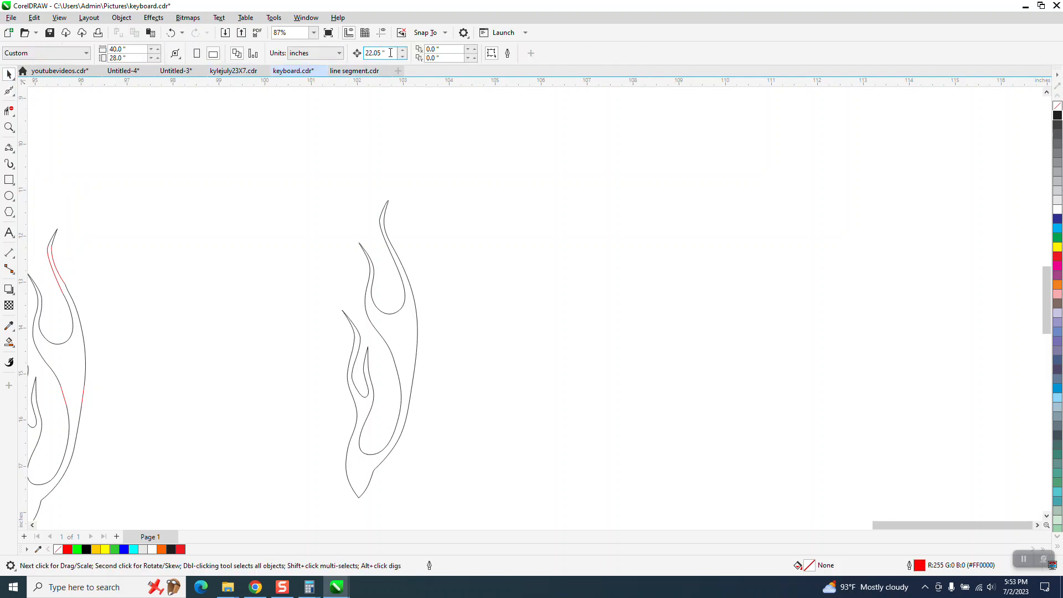
pyautogui.write('2')
pyautogui.click(386, 223)
pyautogui.hotkey('ctrl', 'd')
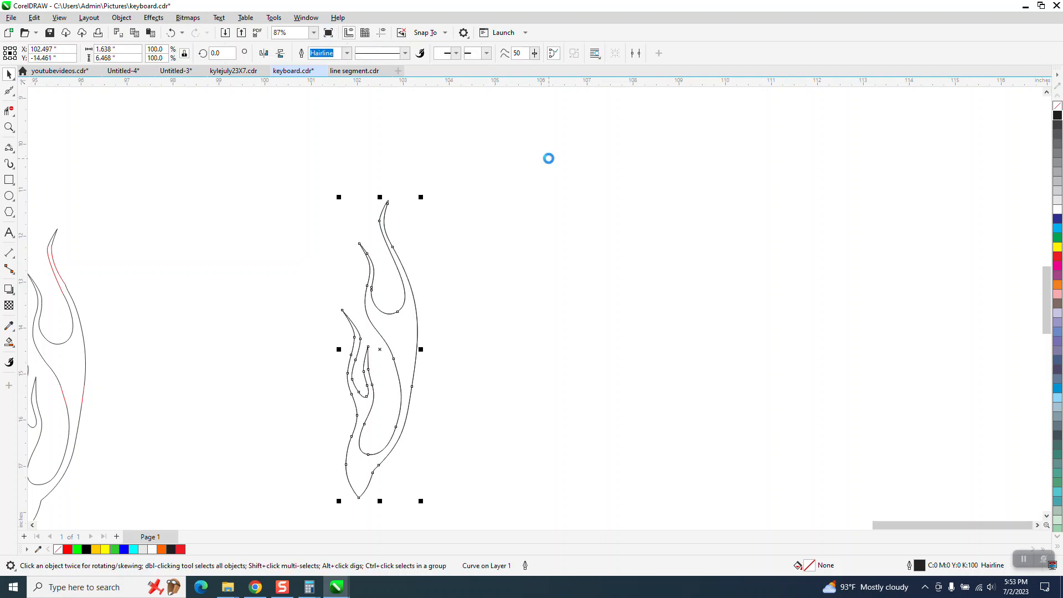
pyautogui.press('Right')
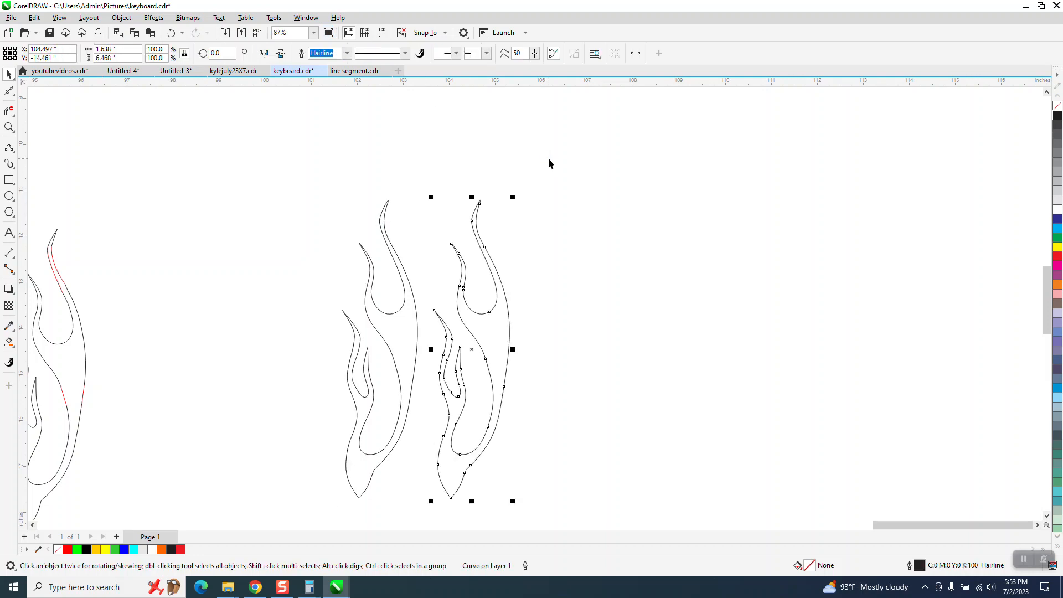
pyautogui.press('Right')
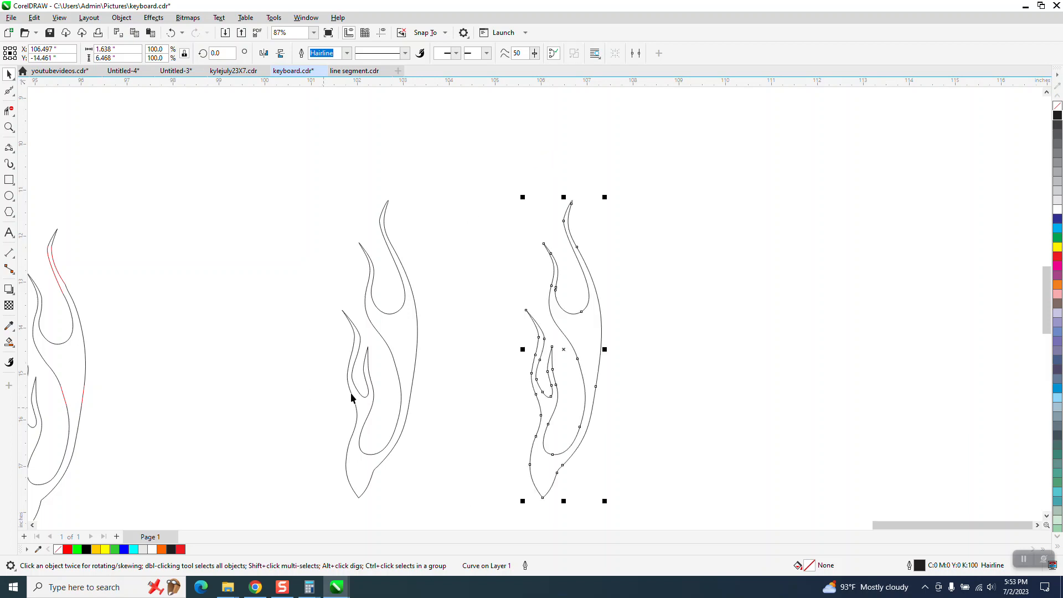
# Fill the original smoothed flame with red and remove its outline
pyautogui.click(384, 345)
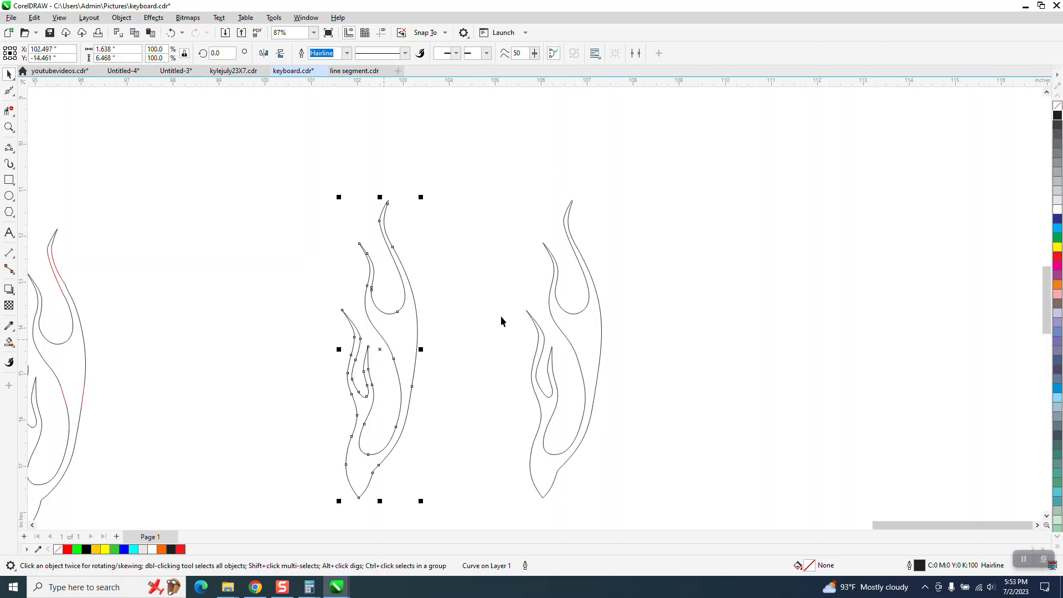
pyautogui.click(1058, 257)
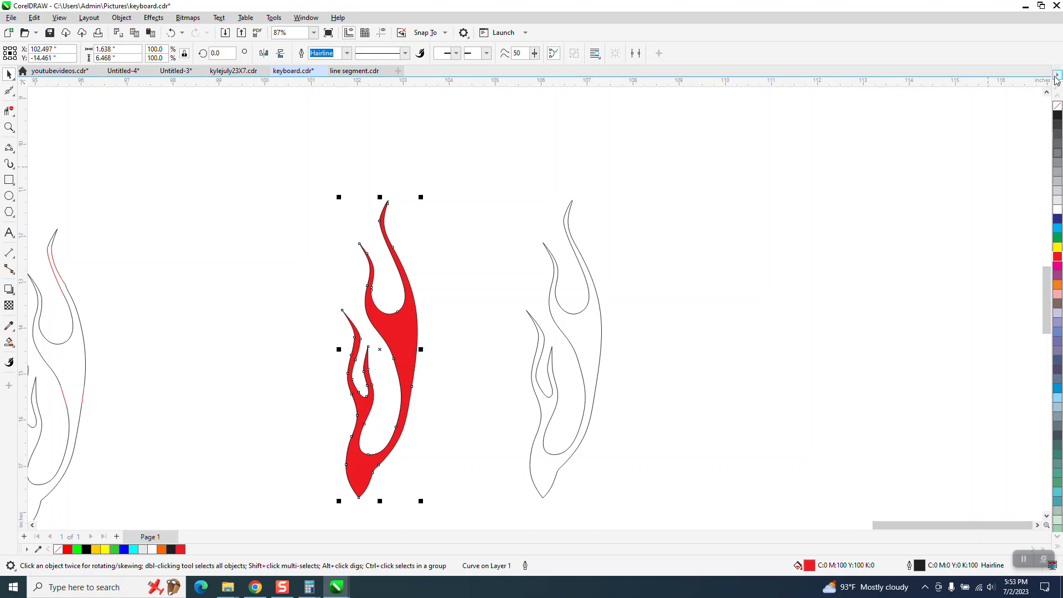
pyautogui.rightClick(1058, 105)
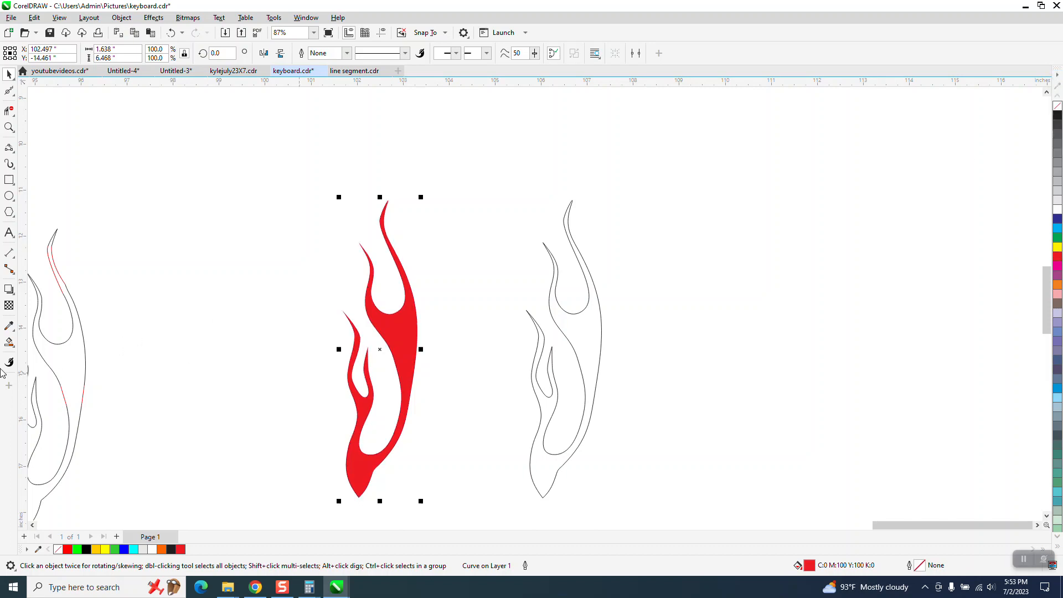
# Apply a fountain fill to the red flame, running from red at the base through orange to yellow above the top tip
pyautogui.click(14, 348)
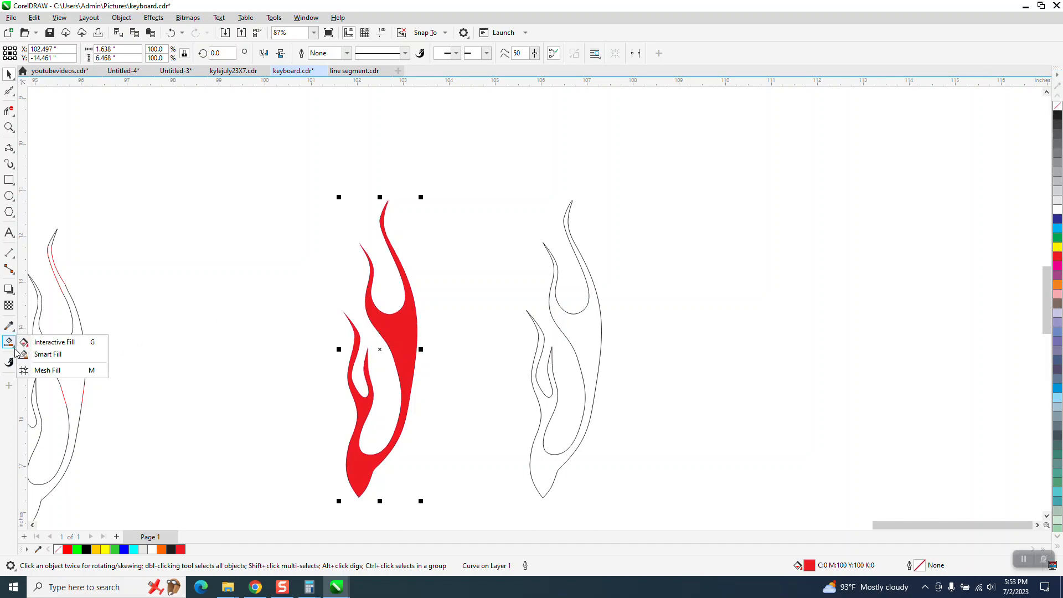
pyautogui.click(41, 340)
pyautogui.moveTo(350, 471); pyautogui.dragTo(405, 201)
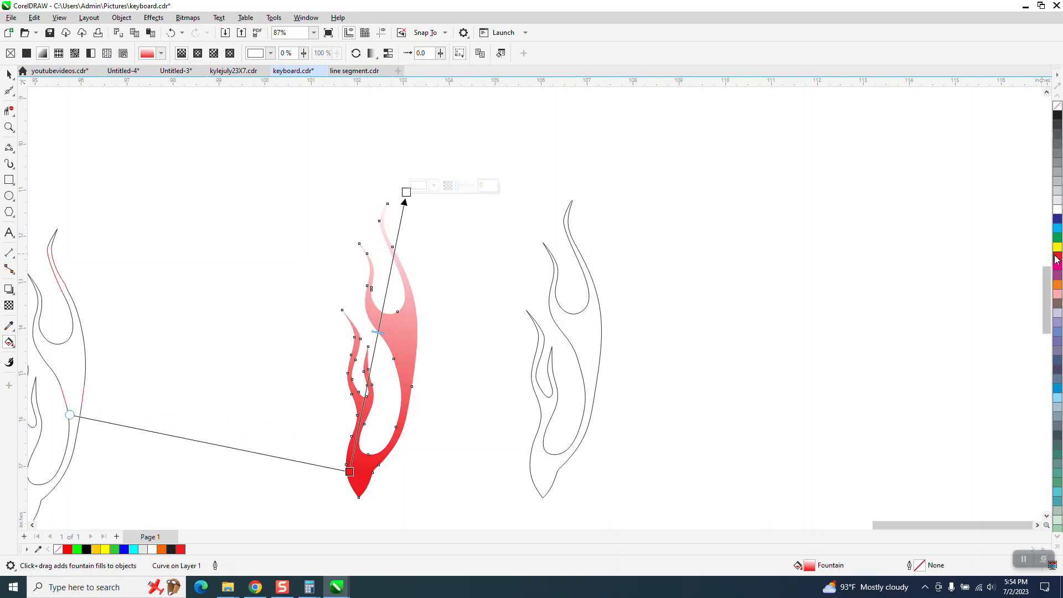
pyautogui.moveTo(1058, 284); pyautogui.dragTo(407, 193)
pyautogui.moveTo(1058, 247); pyautogui.dragTo(406, 192)
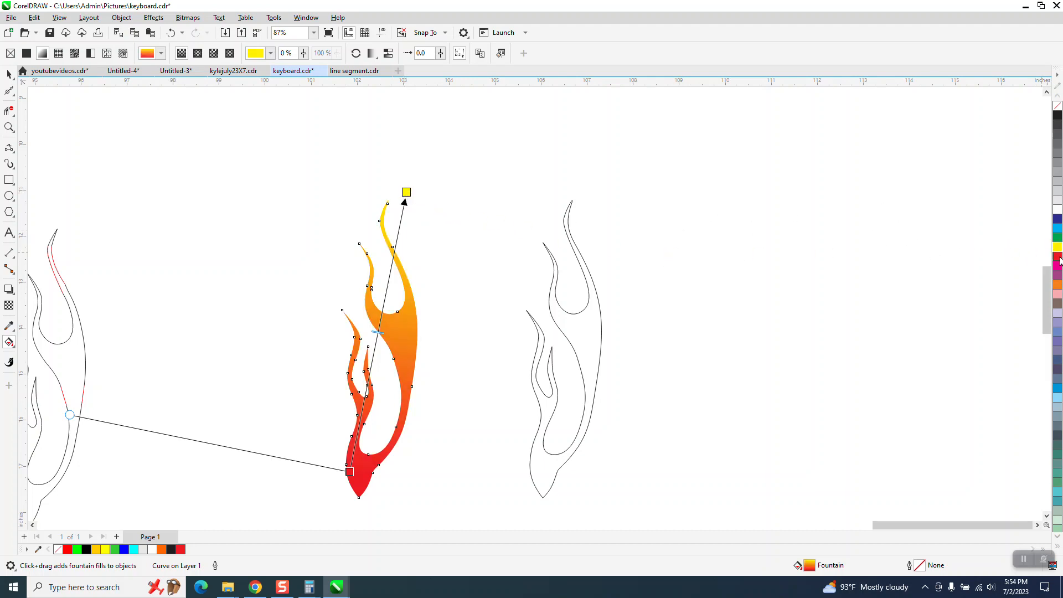
pyautogui.moveTo(1058, 291); pyautogui.dragTo(385, 301)
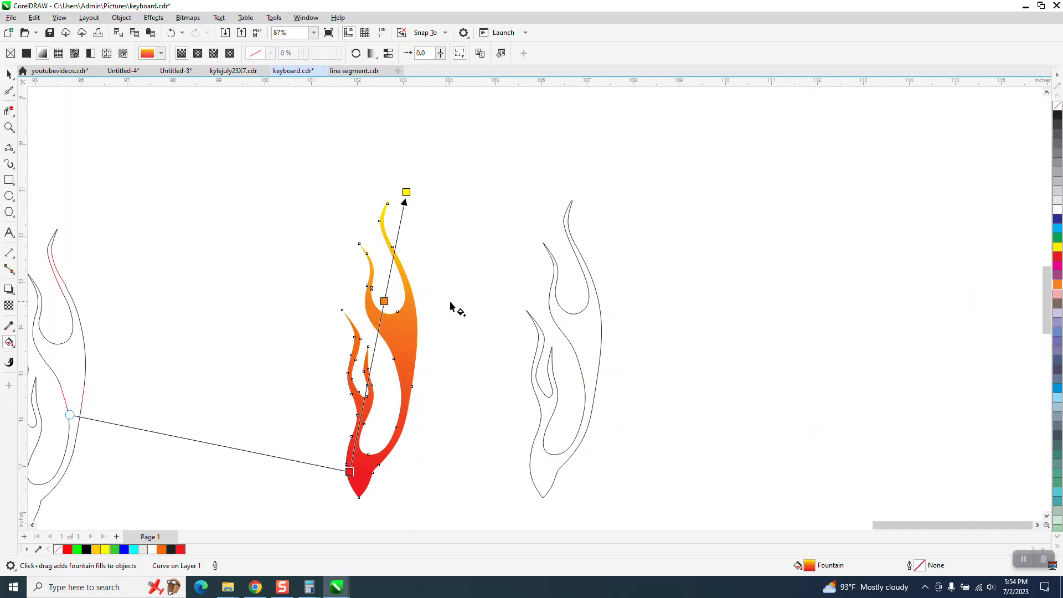
pyautogui.click(7, 75)
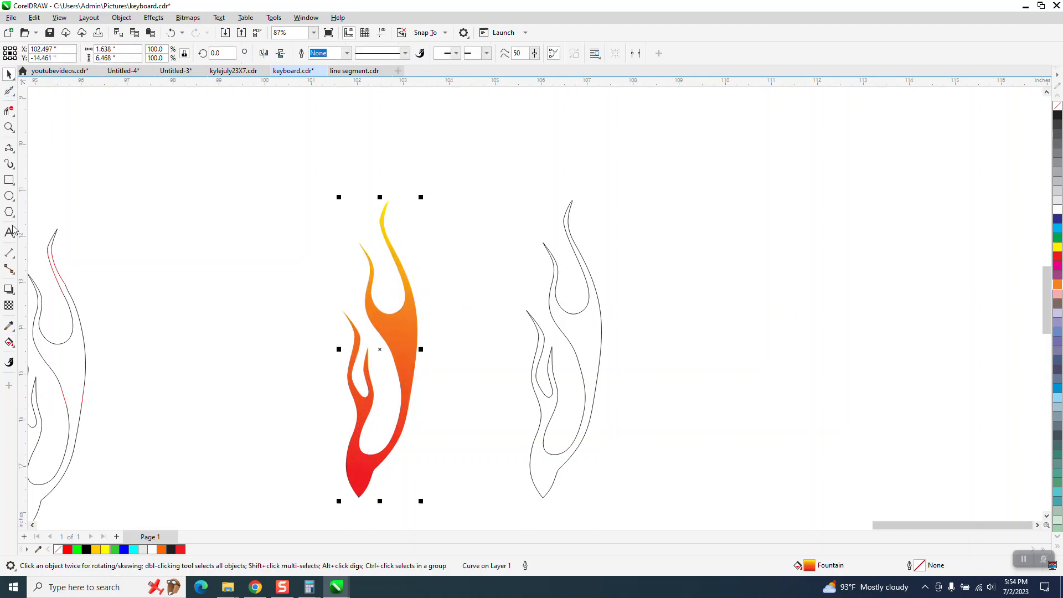
# Draw a rectangle about 3.3 by 7.9 inches around the gradient flame and fill it with dark blue
pyautogui.click(8, 180)
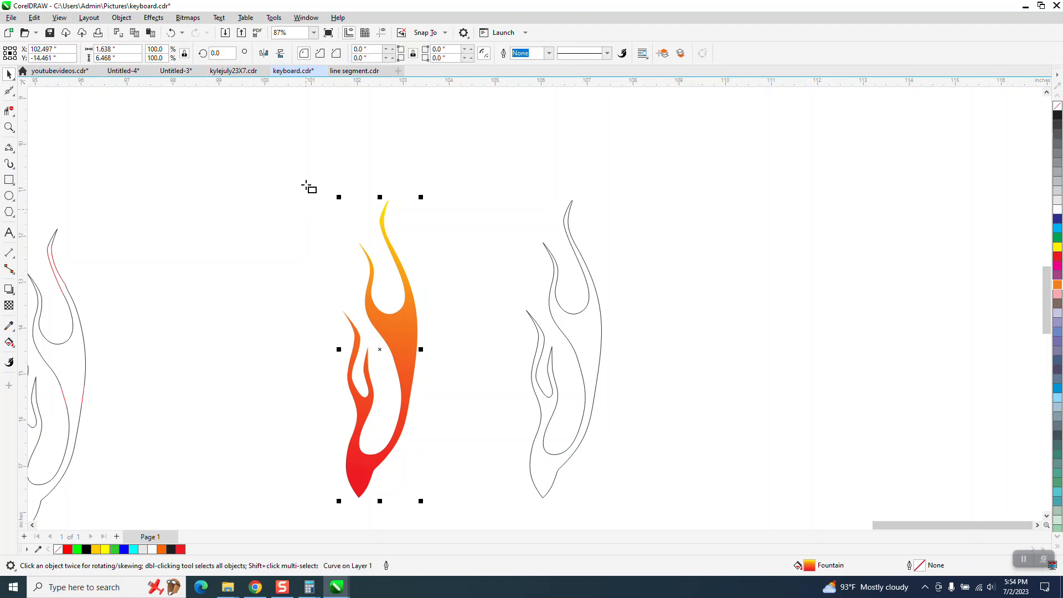
pyautogui.moveTo(301, 192); pyautogui.dragTo(462, 511)
pyautogui.moveTo(540, 586); pyautogui.dragTo(456, 494)
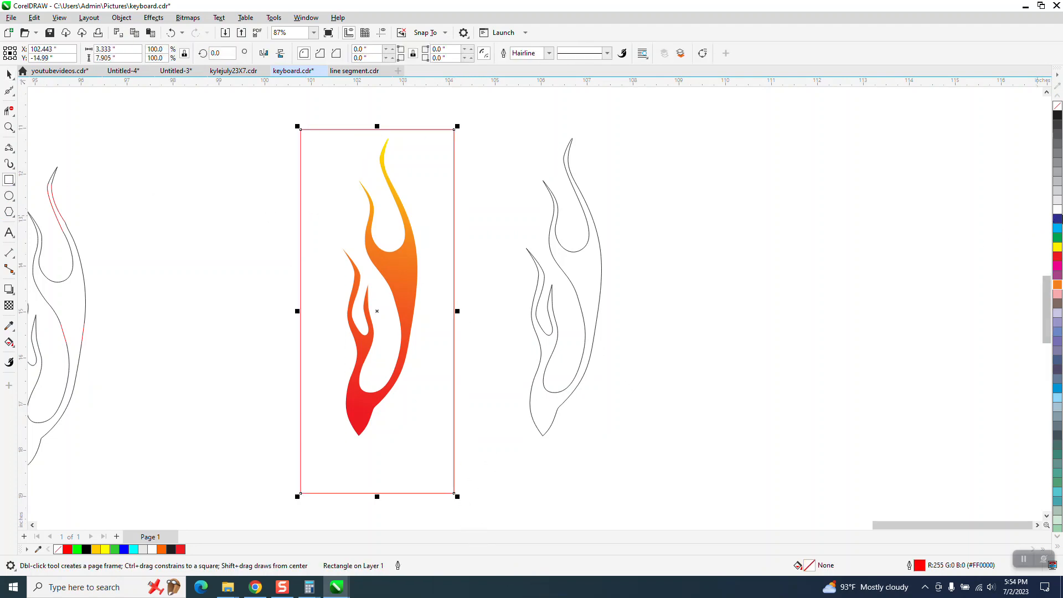
pyautogui.click(1056, 215)
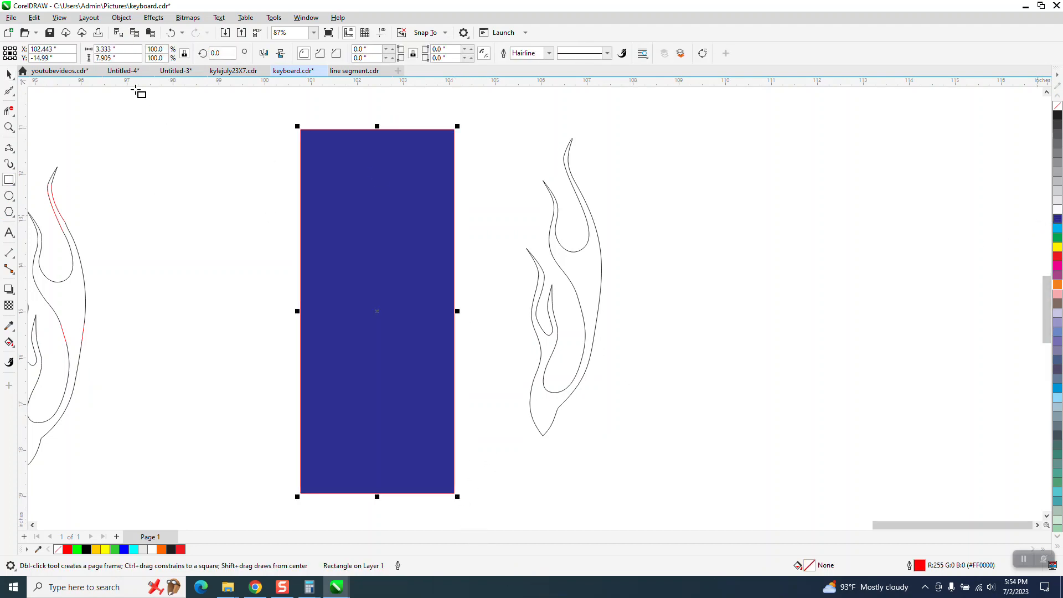
# Send the blue rectangle to the back, behind the gradient flame
pyautogui.click(122, 18)
pyautogui.moveTo(126, 198)
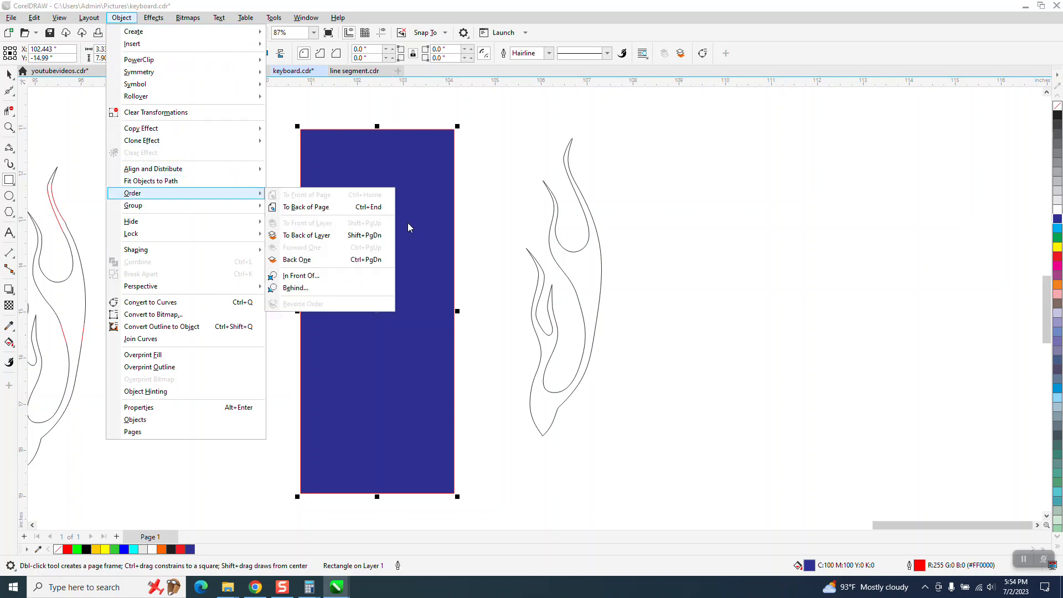
pyautogui.click(327, 216)
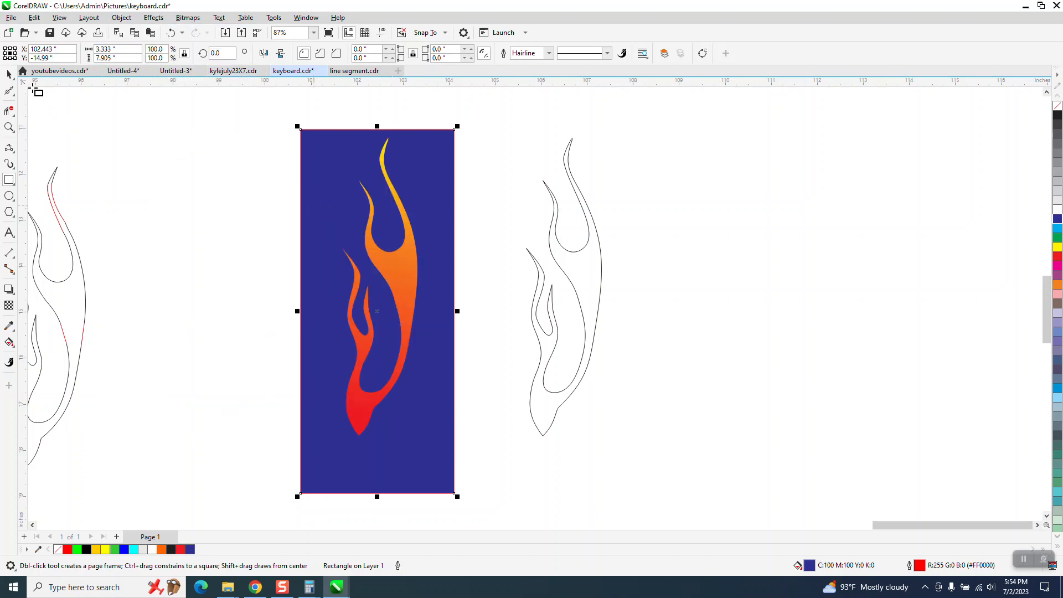
# Move the outlined flame copy about 1.7 inches farther right, away from the blue rectangle
pyautogui.click(17, 79)
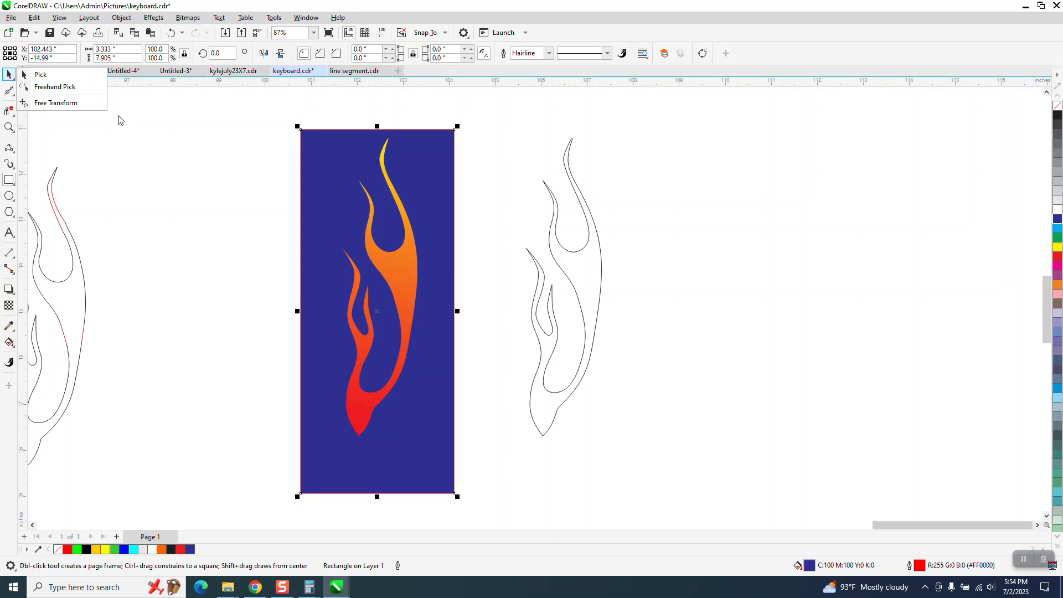
pyautogui.click(29, 74)
pyautogui.click(586, 242)
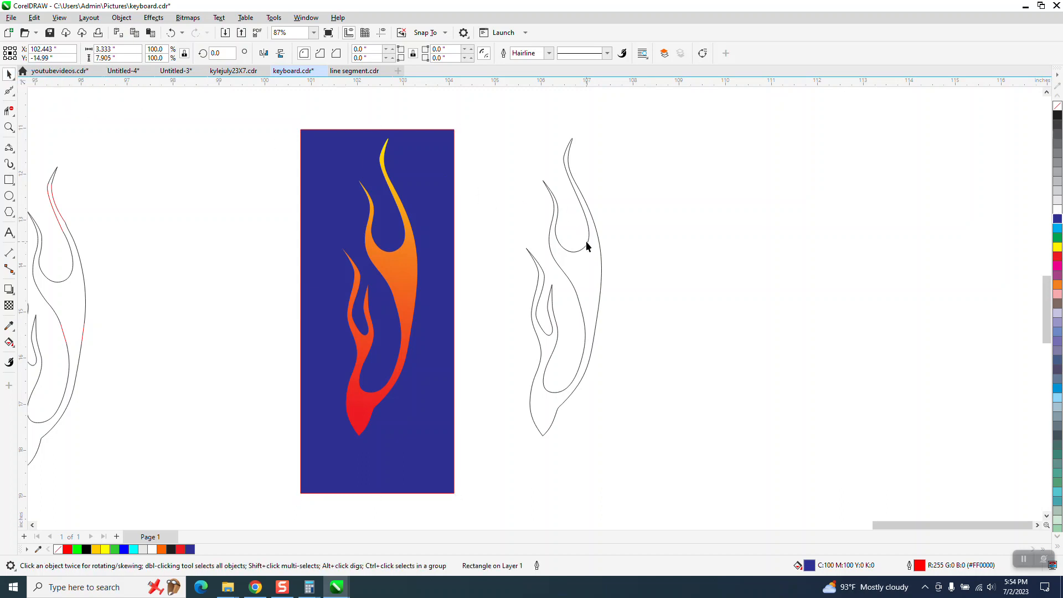
pyautogui.click(584, 246)
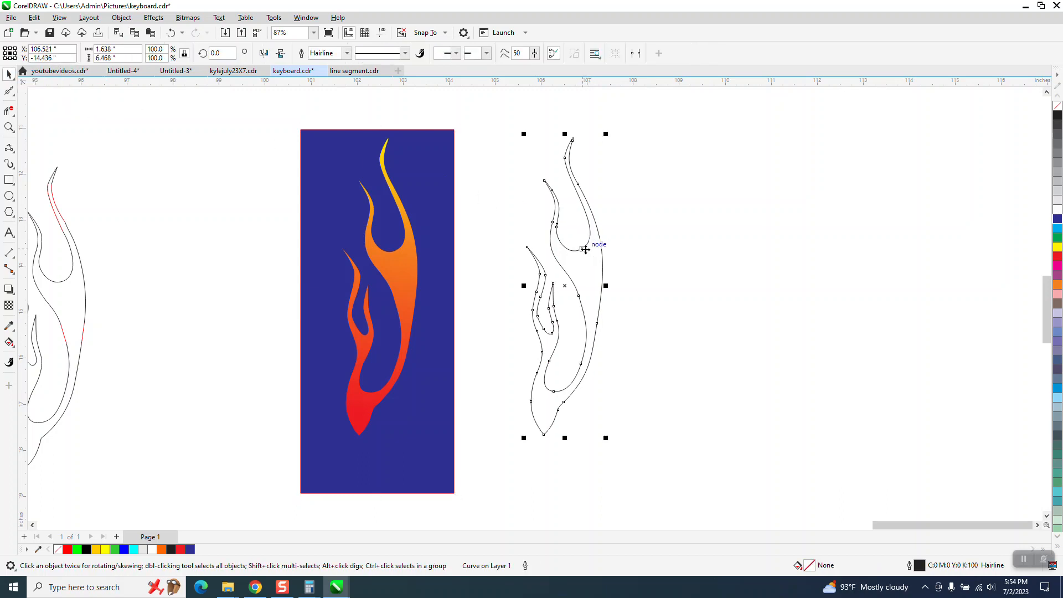
pyautogui.moveTo(590, 266); pyautogui.dragTo(664, 274)
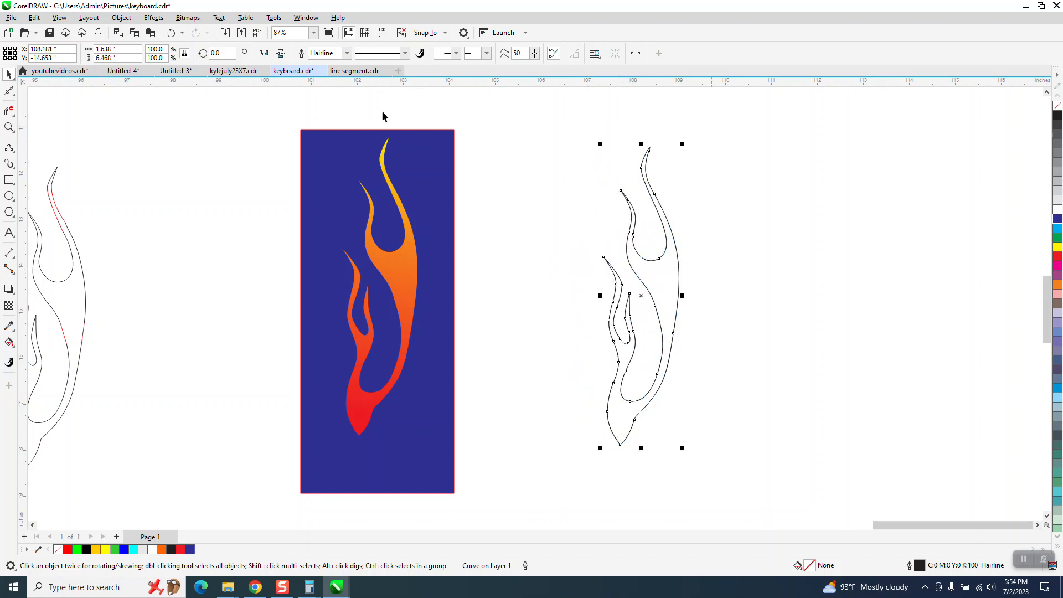
# Make a horizontally mirrored duplicate of the outlined flame and offset it about 0.9 inch right and slightly down
pyautogui.click(263, 53)
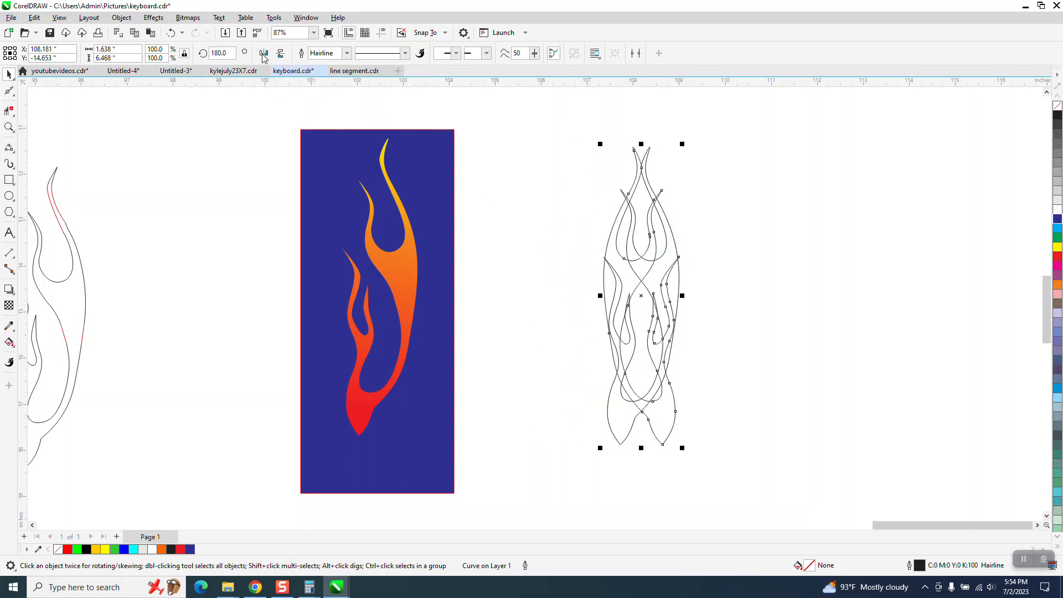
pyautogui.moveTo(670, 288); pyautogui.dragTo(716, 285)
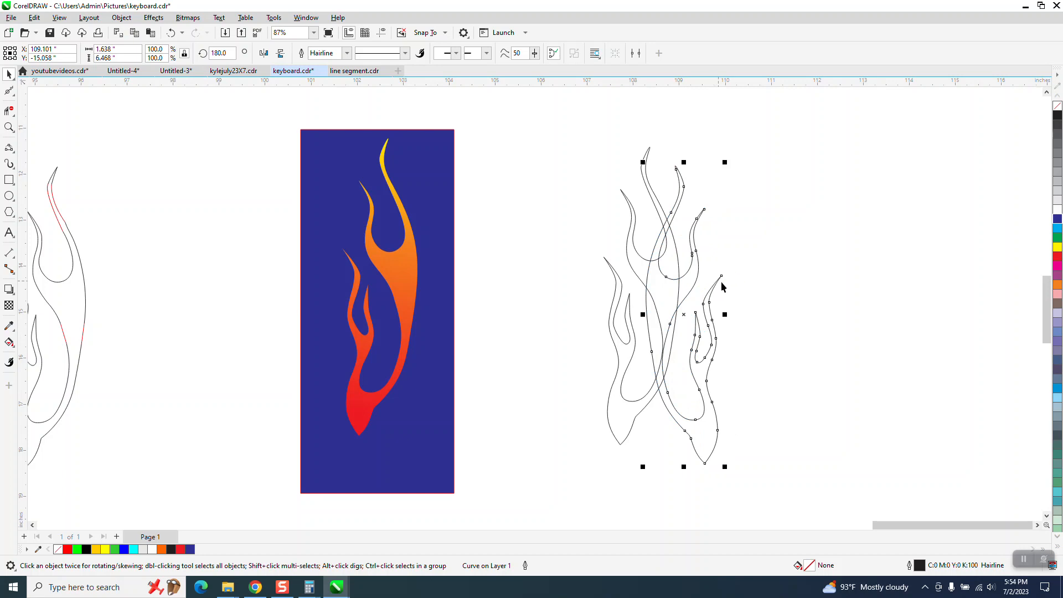
# Try to weld the outlined flame and its mirrored duplicate together
pyautogui.moveTo(575, 124); pyautogui.dragTo(700, 426)
pyautogui.moveTo(802, 500); pyautogui.dragTo(804, 496)
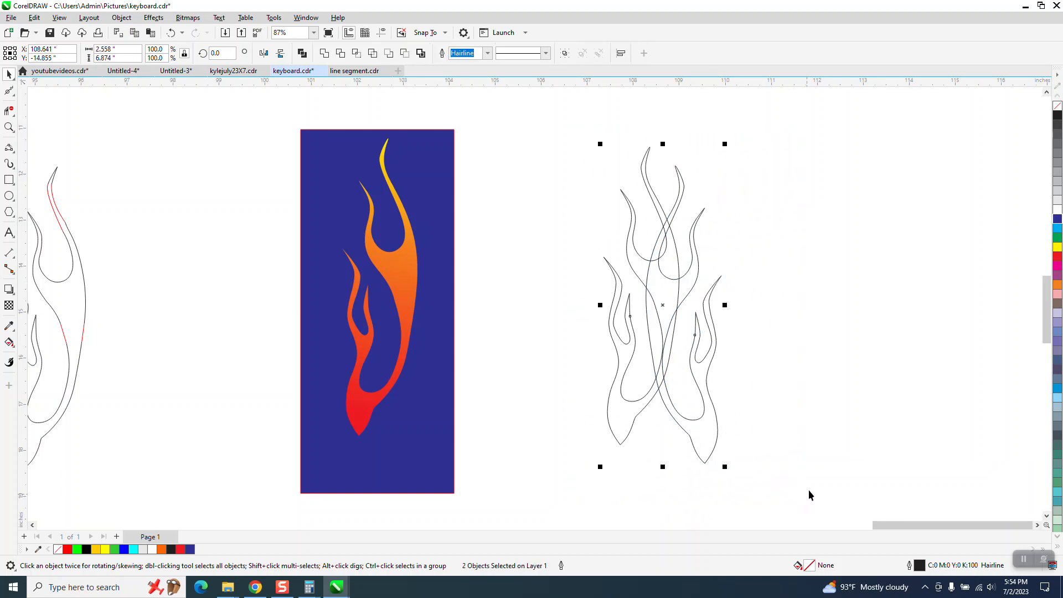
pyautogui.click(324, 54)
# Move the mirrored flame left and down so it overlaps the other flame's left side, and weld the two into one curve
pyautogui.click(595, 129)
pyautogui.moveTo(681, 193); pyautogui.dragTo(600, 222)
pyautogui.scroll(-1, 577, 171)
pyautogui.moveTo(555, 126); pyautogui.dragTo(724, 496)
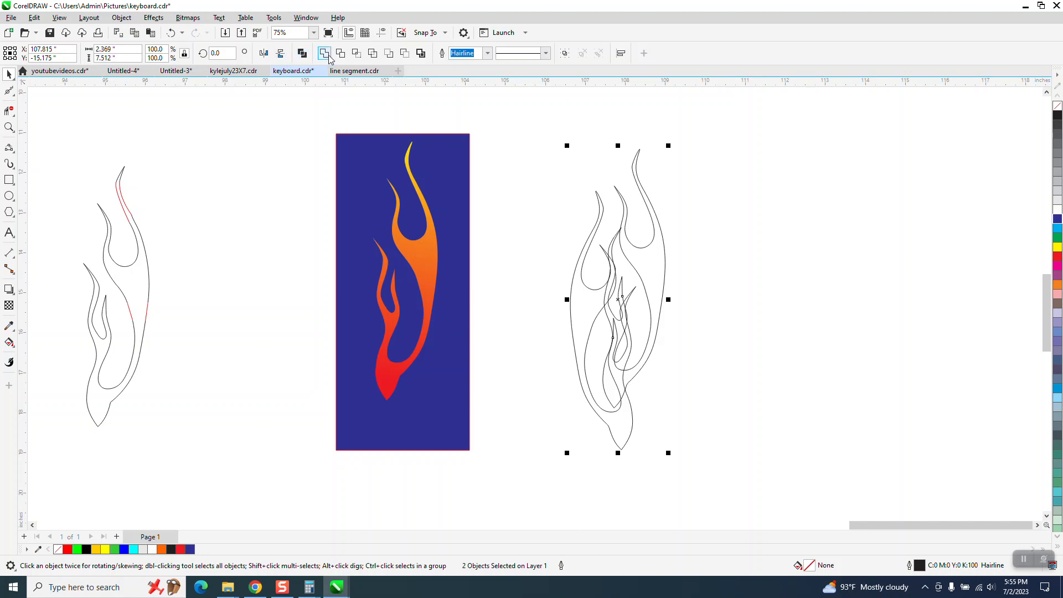
pyautogui.click(325, 54)
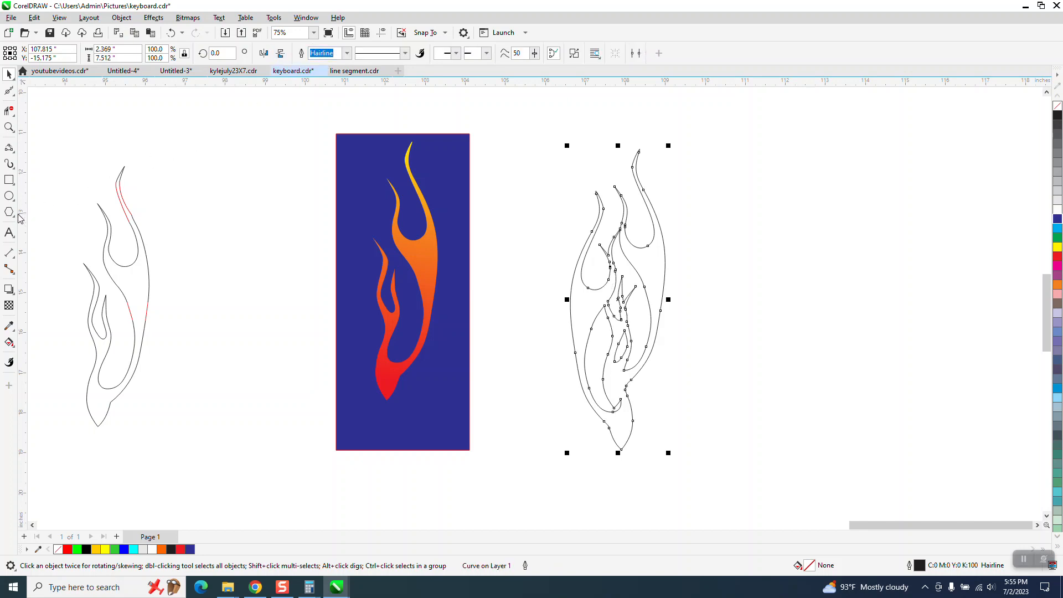
# Try an orange Smart Fill without outline on the welded flame, and undo it
pyautogui.click(9, 342)
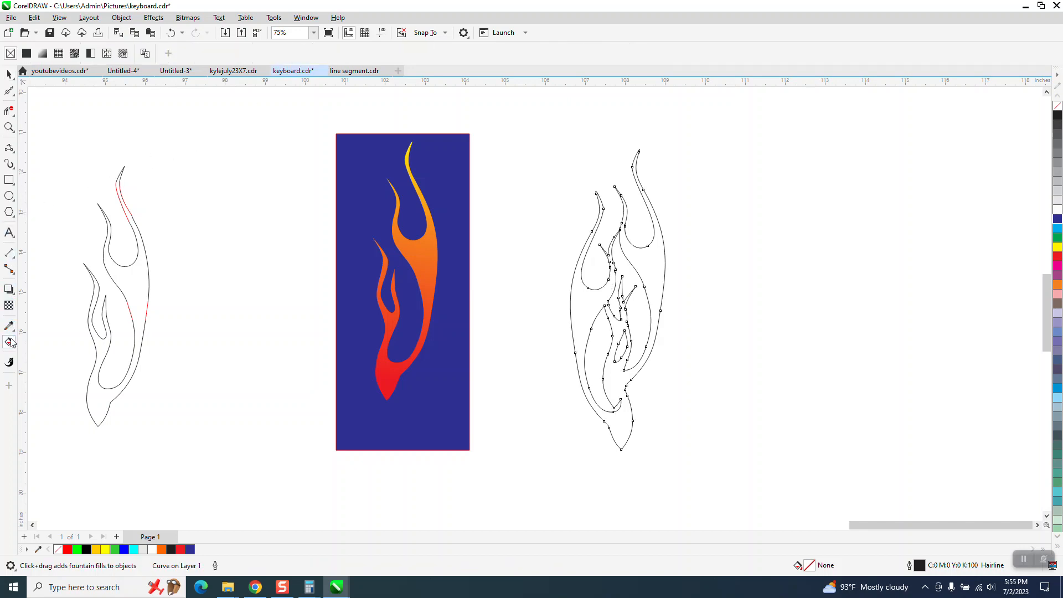
pyautogui.click(13, 347)
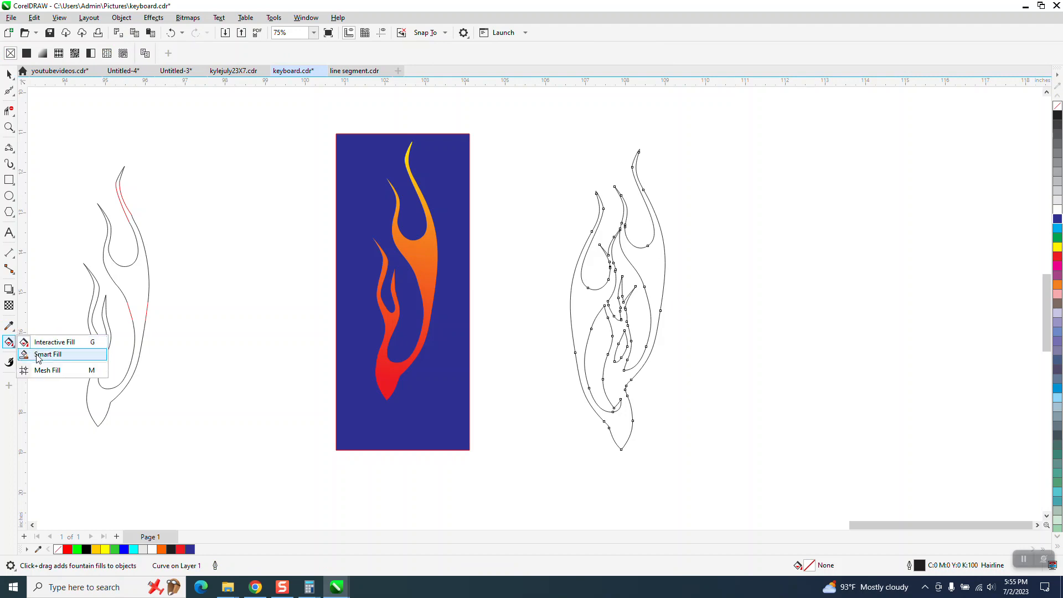
pyautogui.click(46, 355)
pyautogui.click(659, 270)
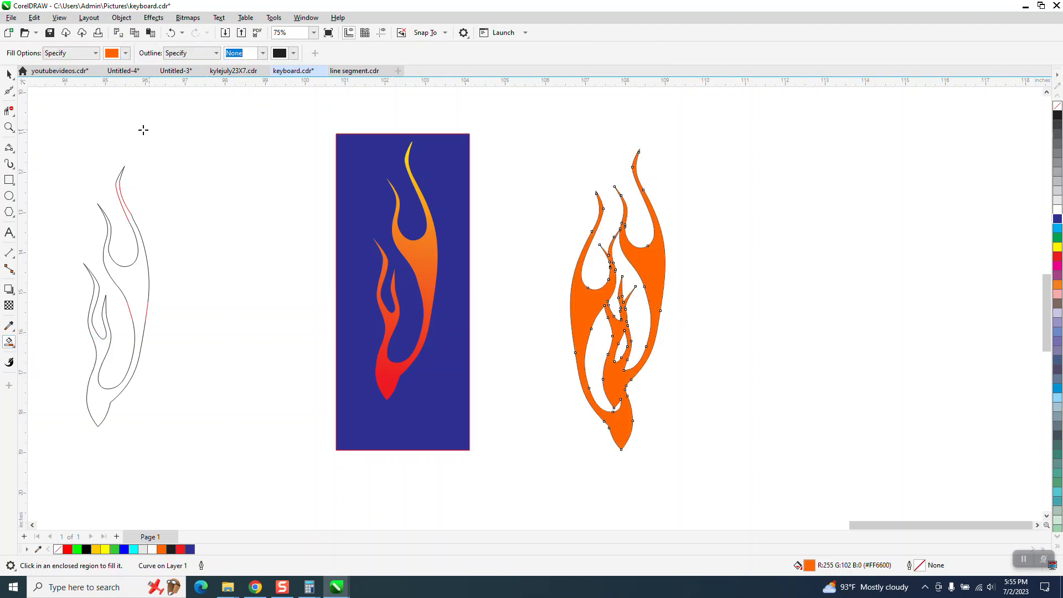
pyautogui.click(171, 33)
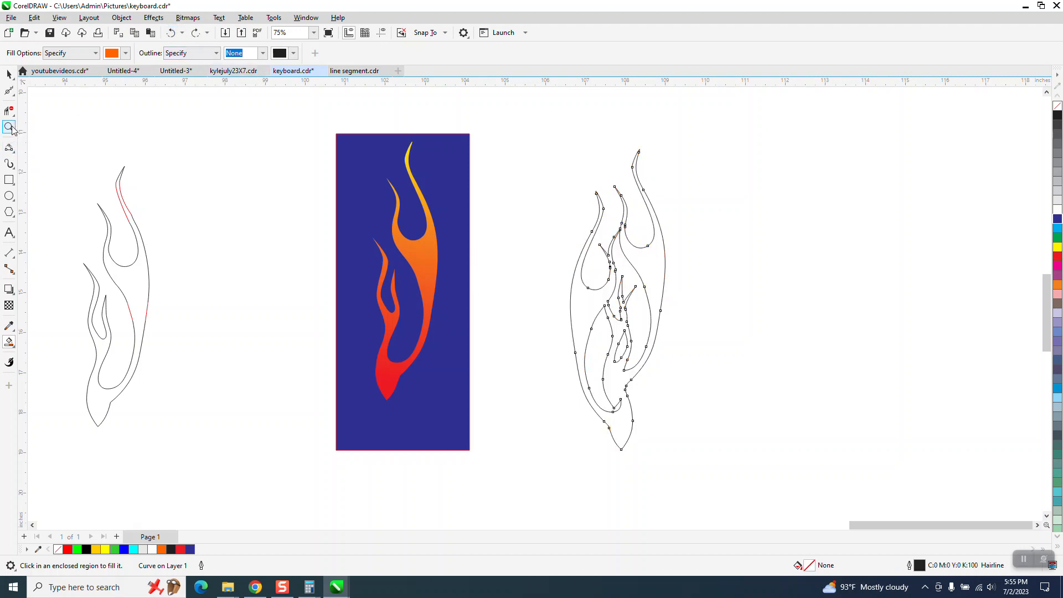
# Lower the pointed node of the inner hook near the welded flame's base and delete the extra node above it
pyautogui.click(9, 127)
pyautogui.moveTo(913, 502); pyautogui.dragTo(912, 501)
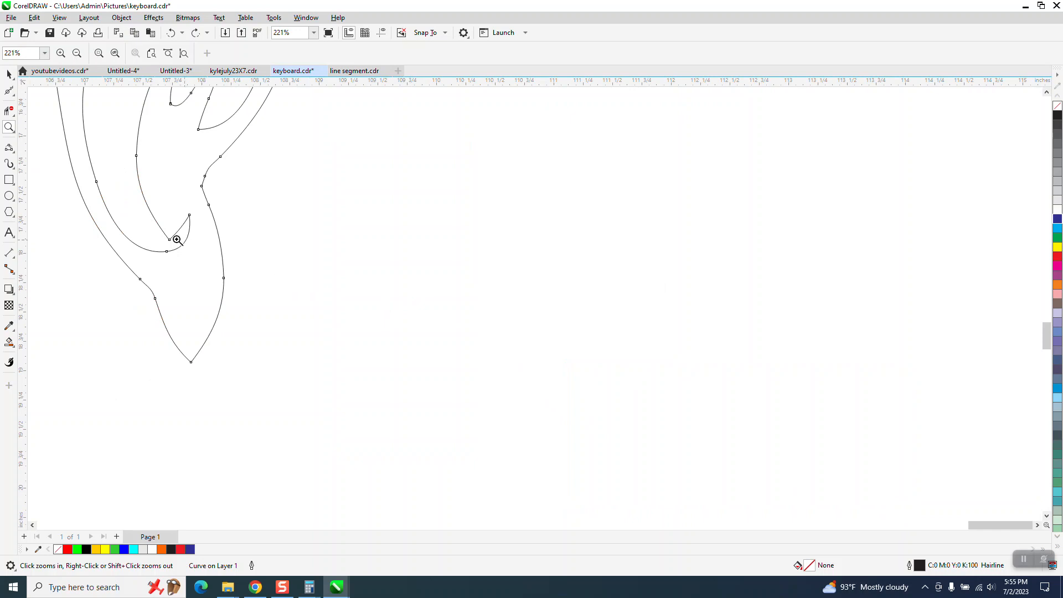
pyautogui.click(14, 97)
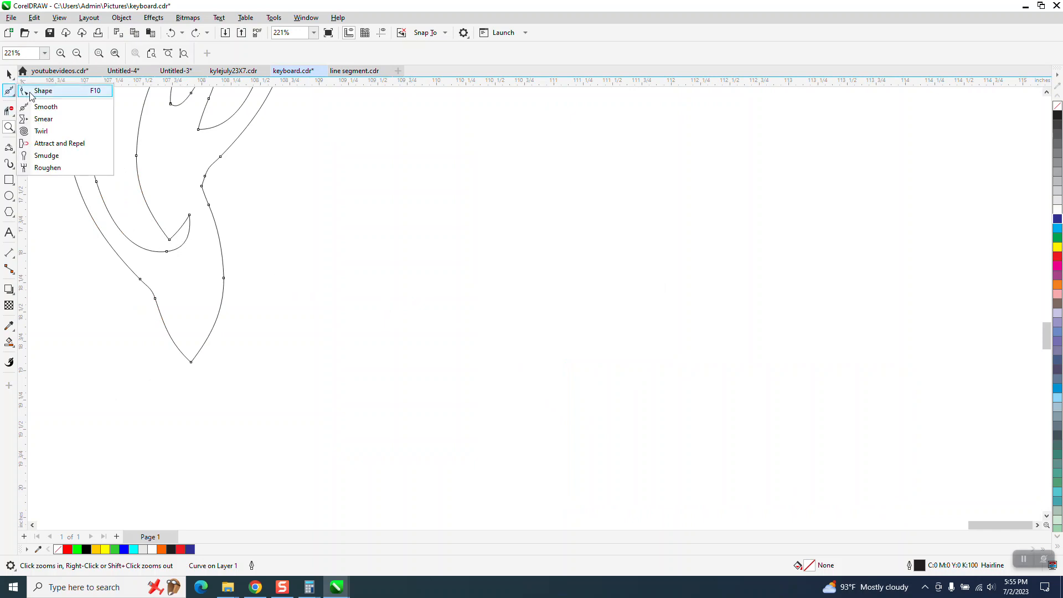
pyautogui.click(39, 90)
pyautogui.click(170, 241)
pyautogui.moveTo(172, 241); pyautogui.dragTo(198, 223)
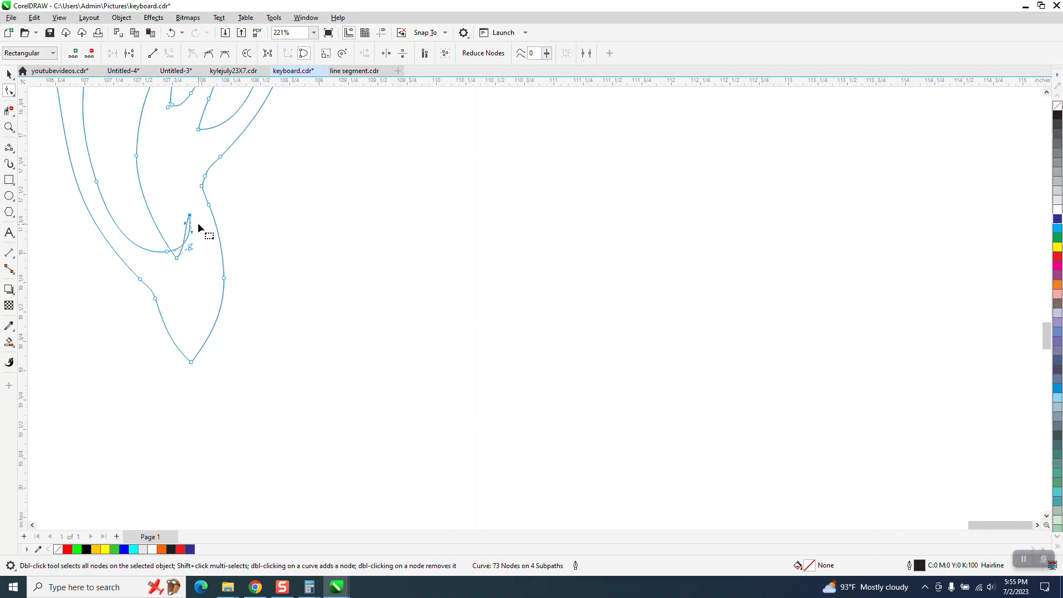
pyautogui.press('Delete')
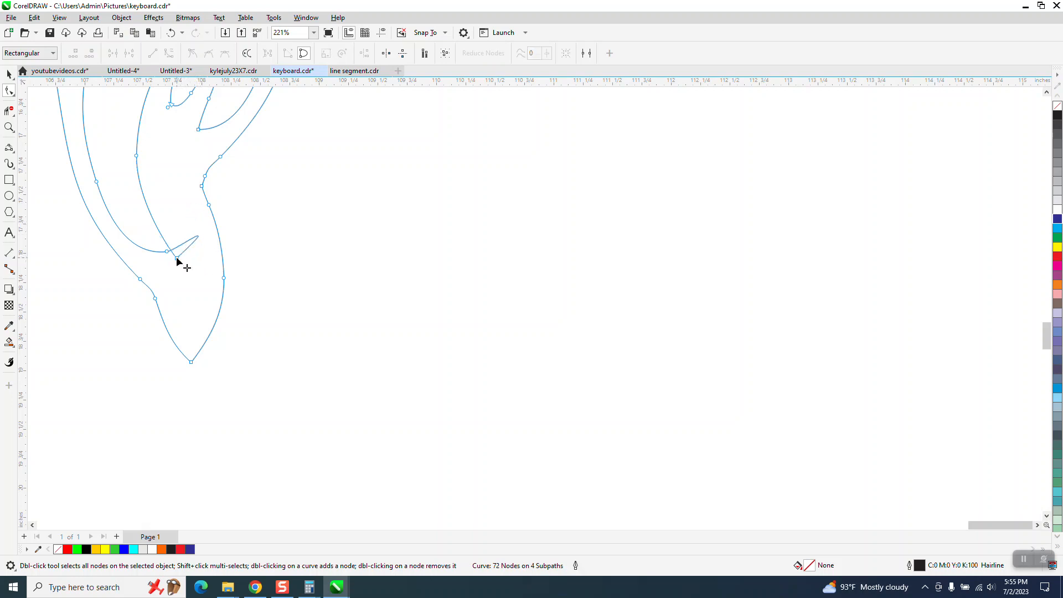
# Trim the leftover spike beyond the crossing lines near the flame's base with Virtual Segment Delete
pyautogui.click(9, 110)
pyautogui.moveTo(181, 237); pyautogui.dragTo(201, 256)
pyautogui.scroll(-4, 222, 254)
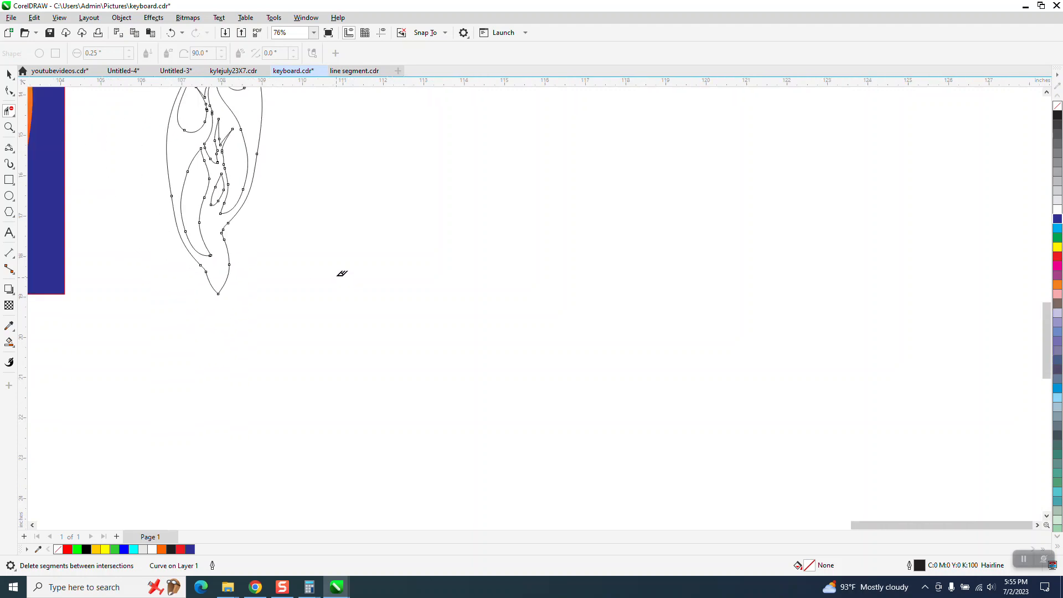
pyautogui.scroll(-1, 319, 234)
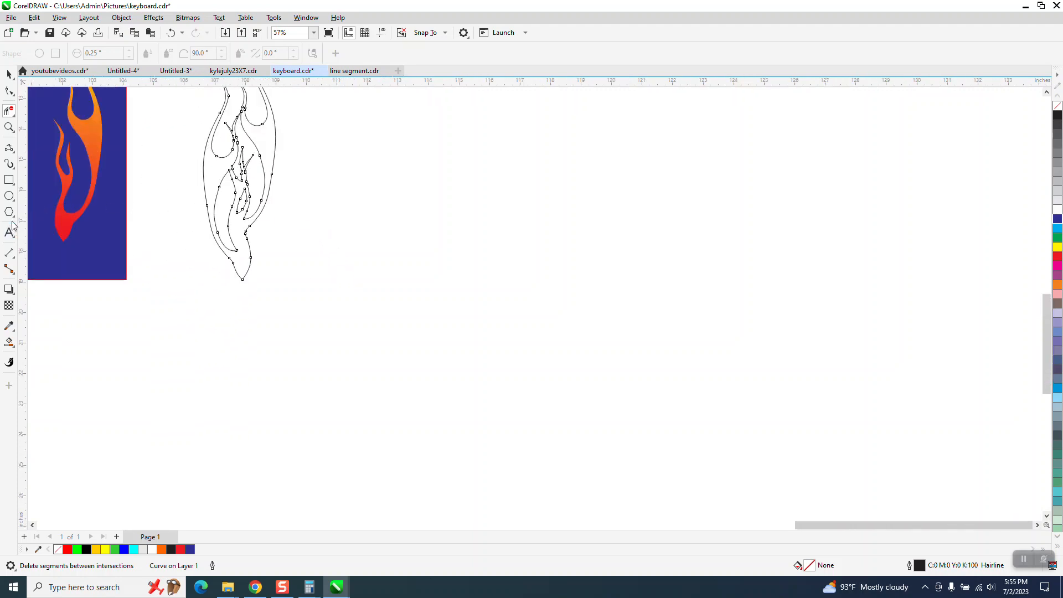
# Smooth the welded flame's central inner edges using the Smooth tool with a 1-inch nib size
pyautogui.click(9, 127)
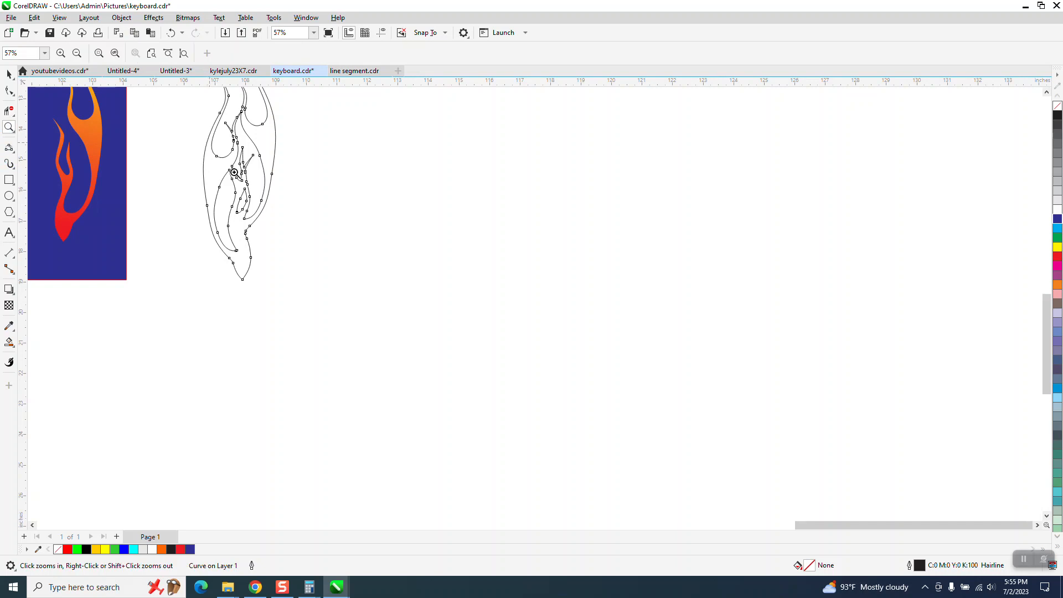
pyautogui.moveTo(209, 142); pyautogui.dragTo(321, 225)
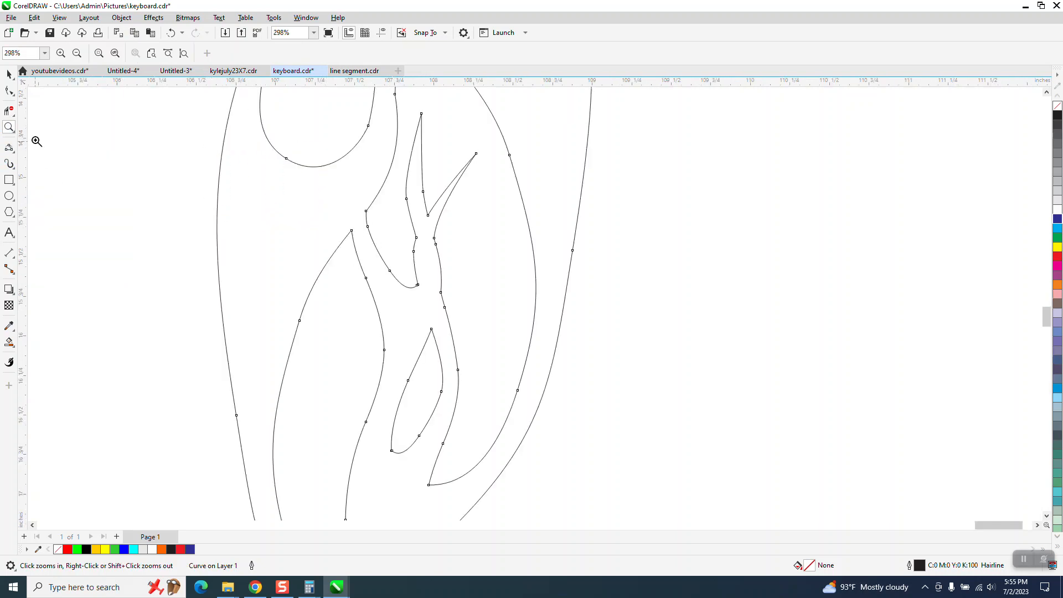
pyautogui.click(14, 98)
pyautogui.click(45, 105)
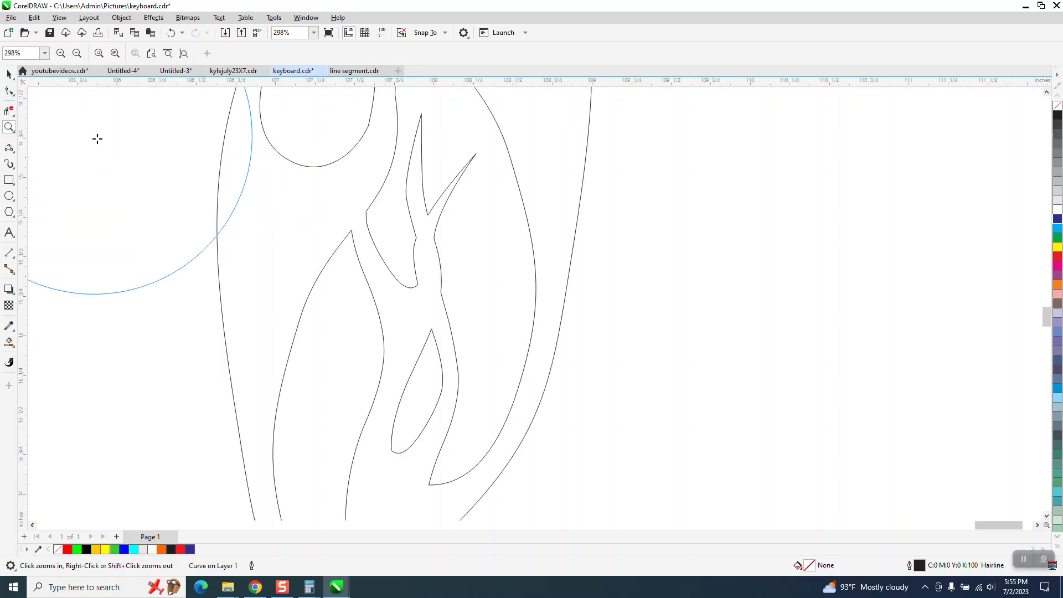
pyautogui.click(54, 56)
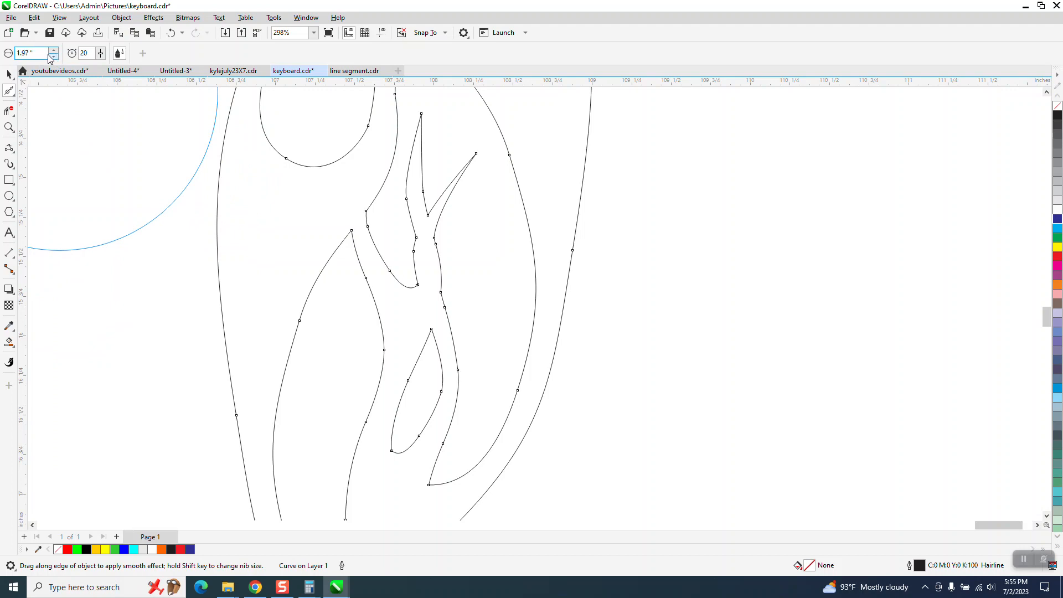
pyautogui.write('1')
pyautogui.press('Return')
pyautogui.moveTo(442, 297)
pyautogui.mouseDown()
pyautogui.moveTo(430, 251)
pyautogui.moveTo(434, 295)
pyautogui.moveTo(425, 275)
pyautogui.moveTo(386, 297)
pyautogui.mouseUp()
pyautogui.scroll(-2, 386, 296)
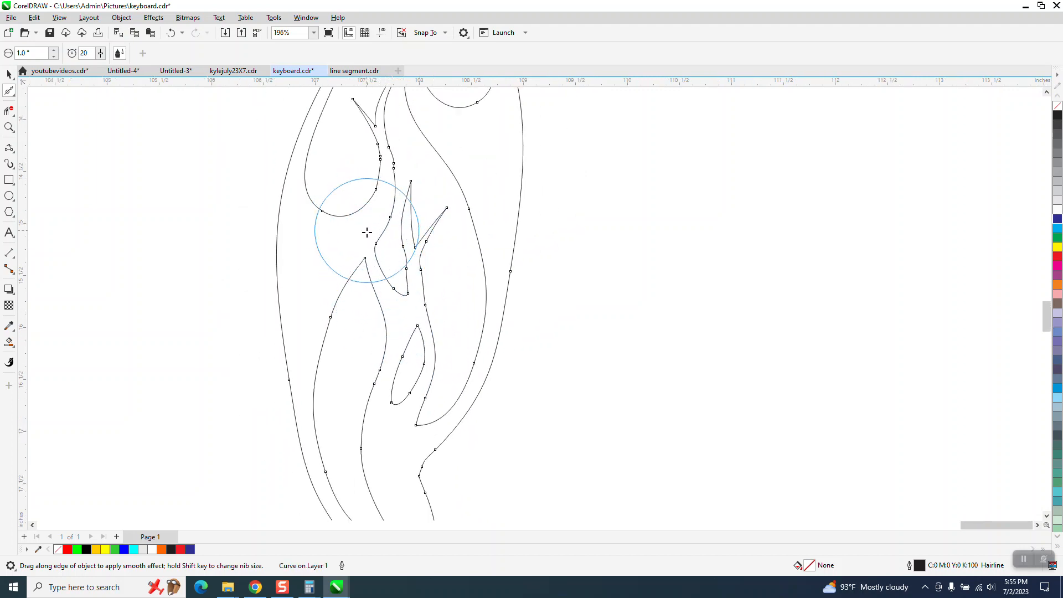
pyautogui.moveTo(372, 221)
pyautogui.mouseDown()
pyautogui.moveTo(380, 142)
pyautogui.moveTo(357, 147)
pyautogui.moveTo(357, 269)
pyautogui.moveTo(379, 282)
pyautogui.mouseUp()
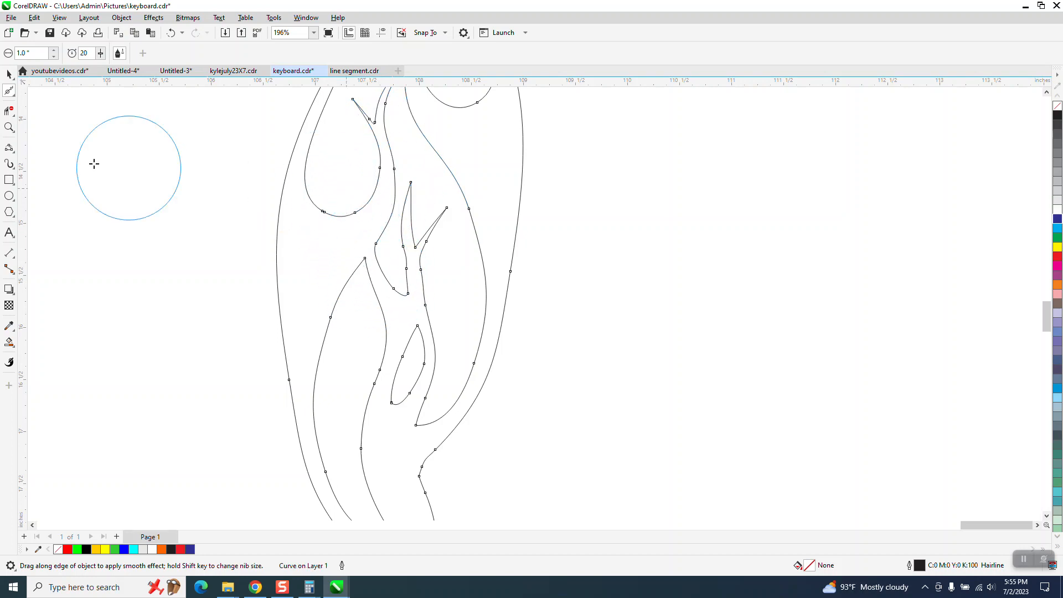
# Add a node on each side of the existing node at the bottom of the rounded opening between the flame's upper-left tongues
pyautogui.press('z')
pyautogui.moveTo(247, 150); pyautogui.dragTo(553, 320)
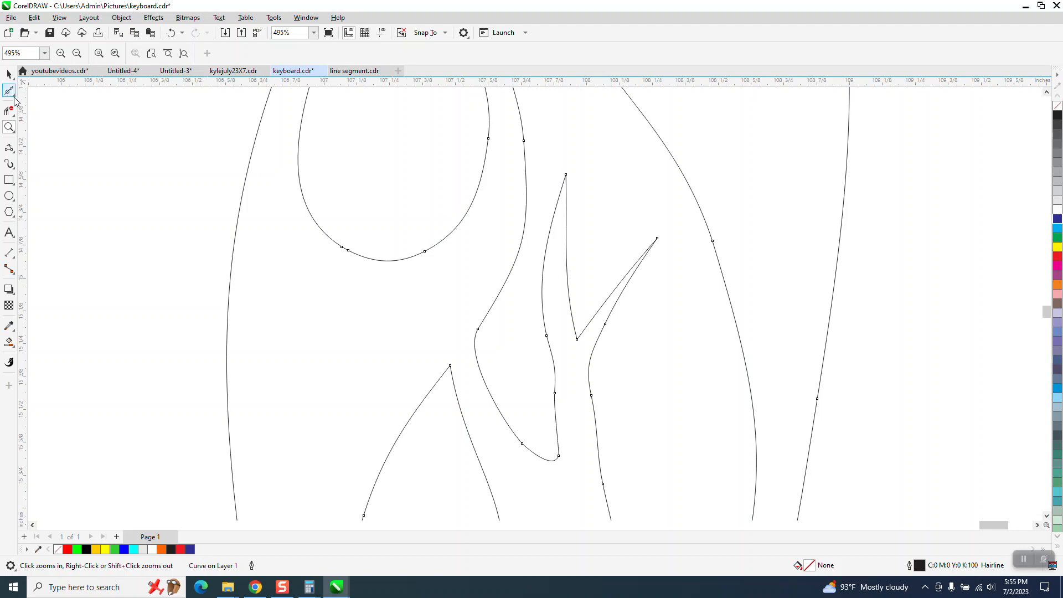
pyautogui.click(9, 91)
pyautogui.click(13, 94)
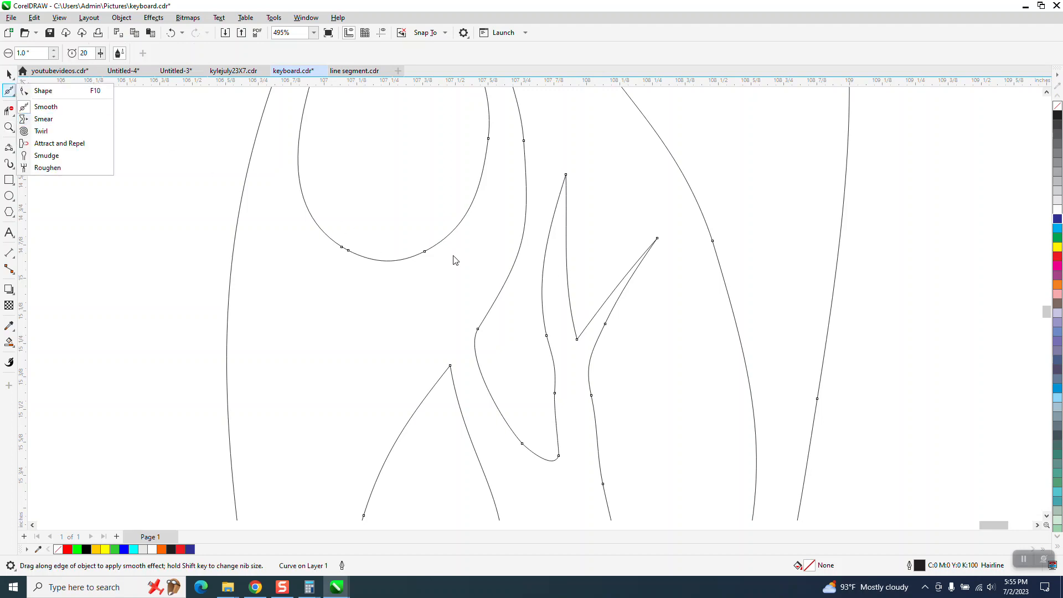
pyautogui.click(413, 257)
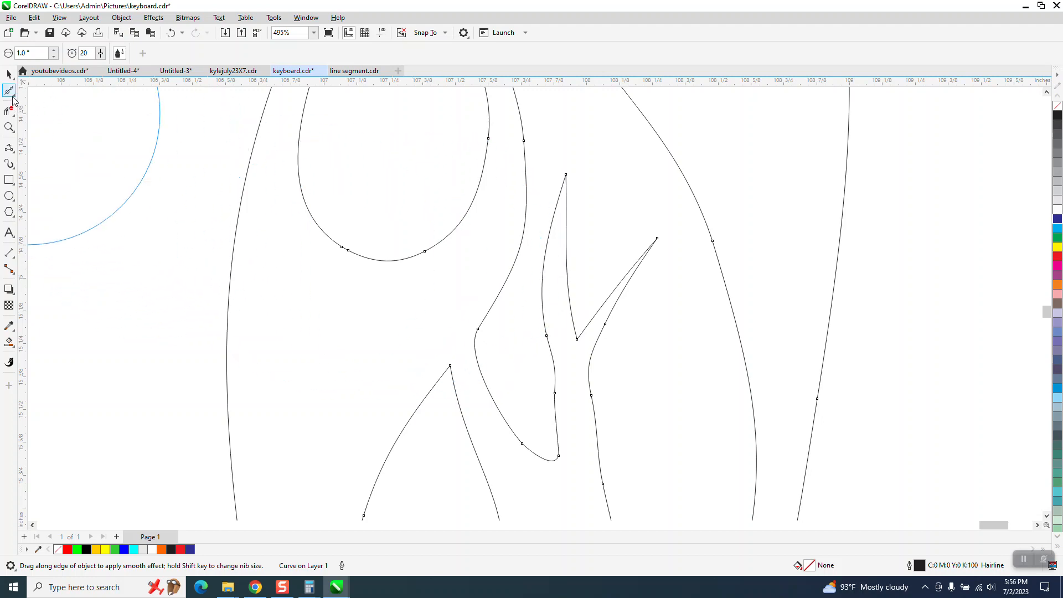
pyautogui.click(13, 95)
pyautogui.click(34, 91)
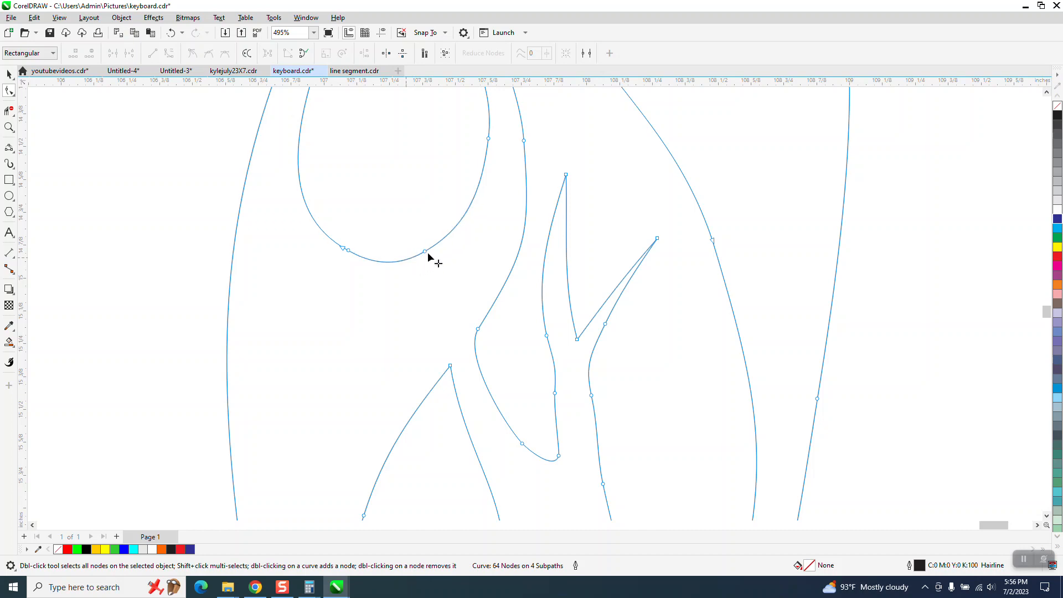
pyautogui.moveTo(394, 262); pyautogui.dragTo(400, 261)
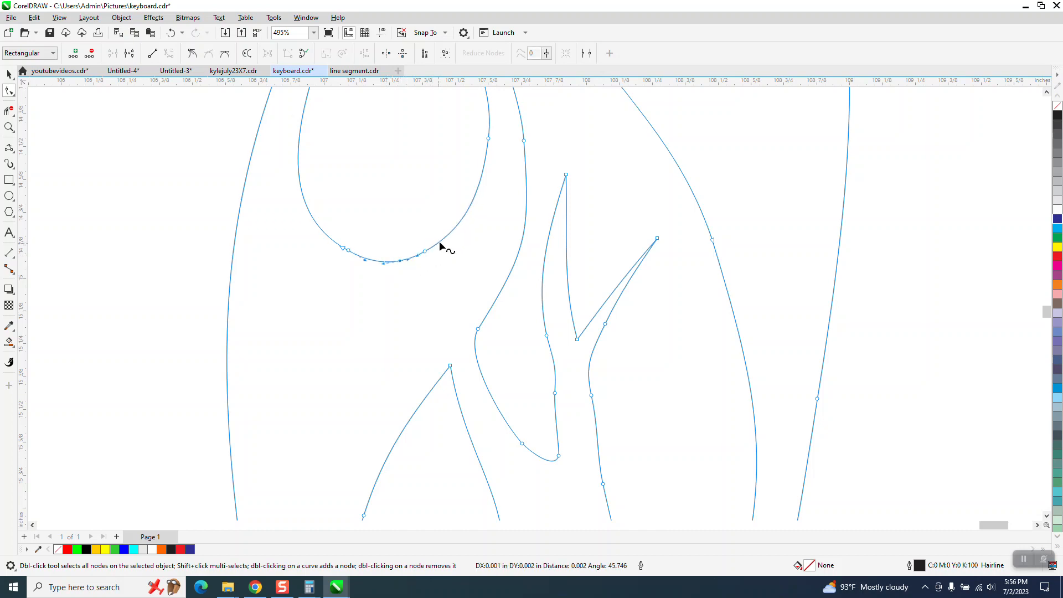
pyautogui.click(445, 238)
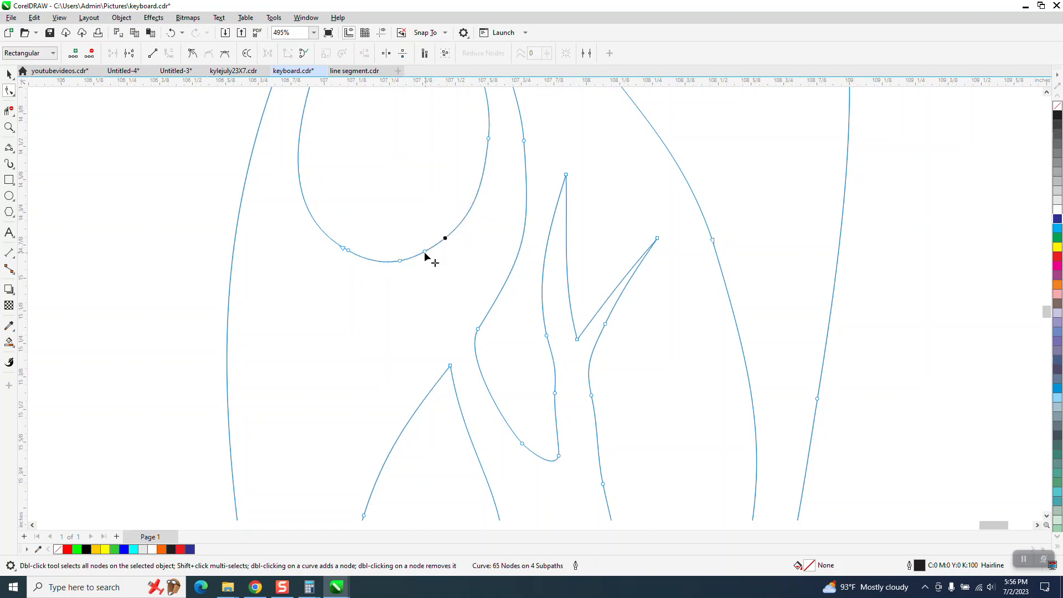
pyautogui.moveTo(425, 253)
pyautogui.mouseDown()
pyautogui.moveTo(410, 219)
pyautogui.moveTo(427, 260)
pyautogui.mouseUp()
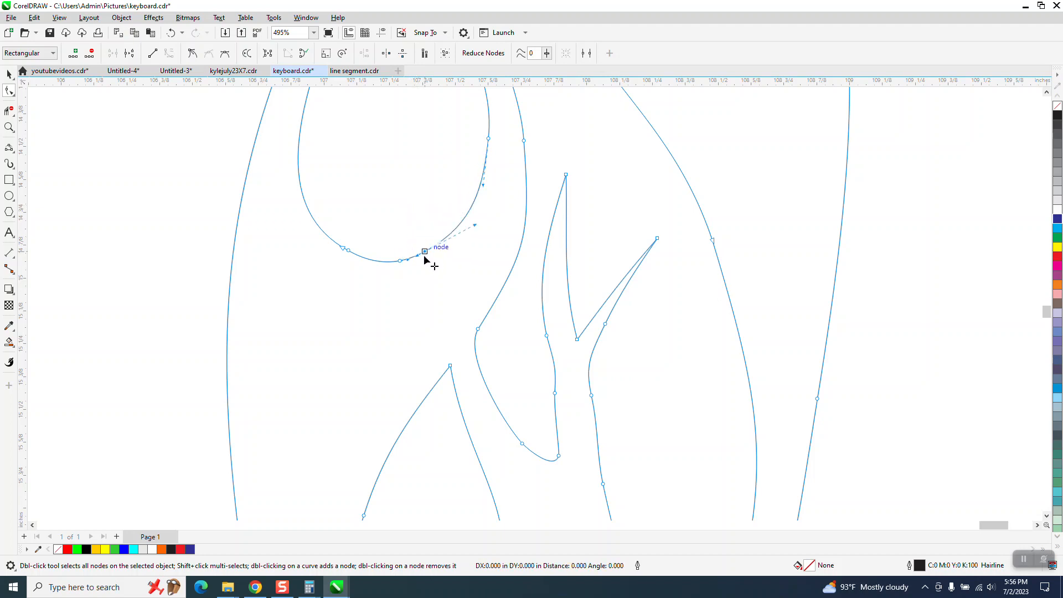
pyautogui.click(446, 236)
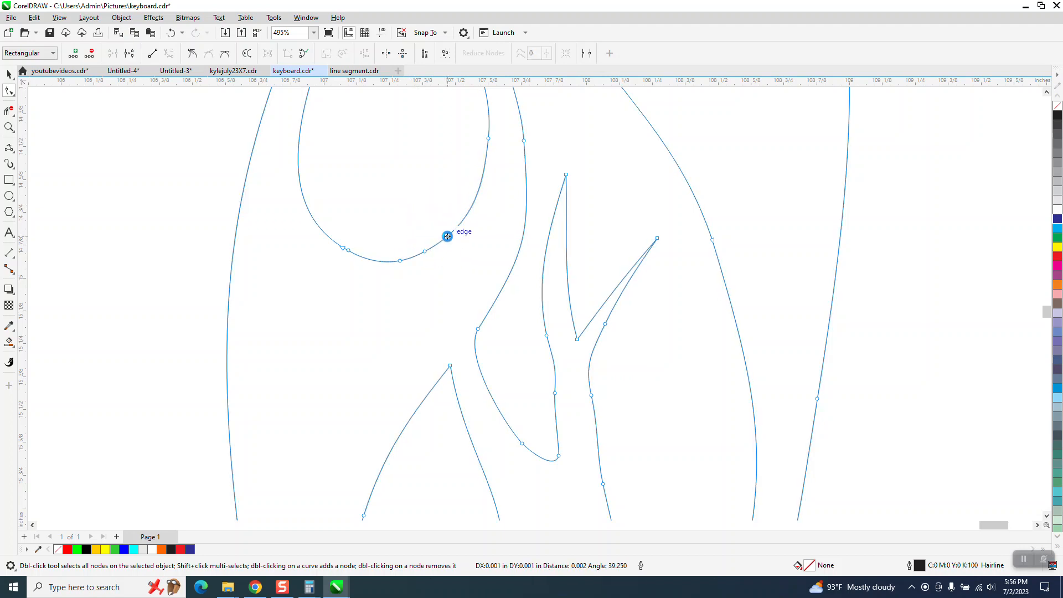
# Pull the middle node up into a narrow pointed tongue, adjusting its curve handle and moving the two base nodes closer together
pyautogui.moveTo(425, 253); pyautogui.dragTo(393, 151)
pyautogui.moveTo(447, 239); pyautogui.dragTo(433, 249)
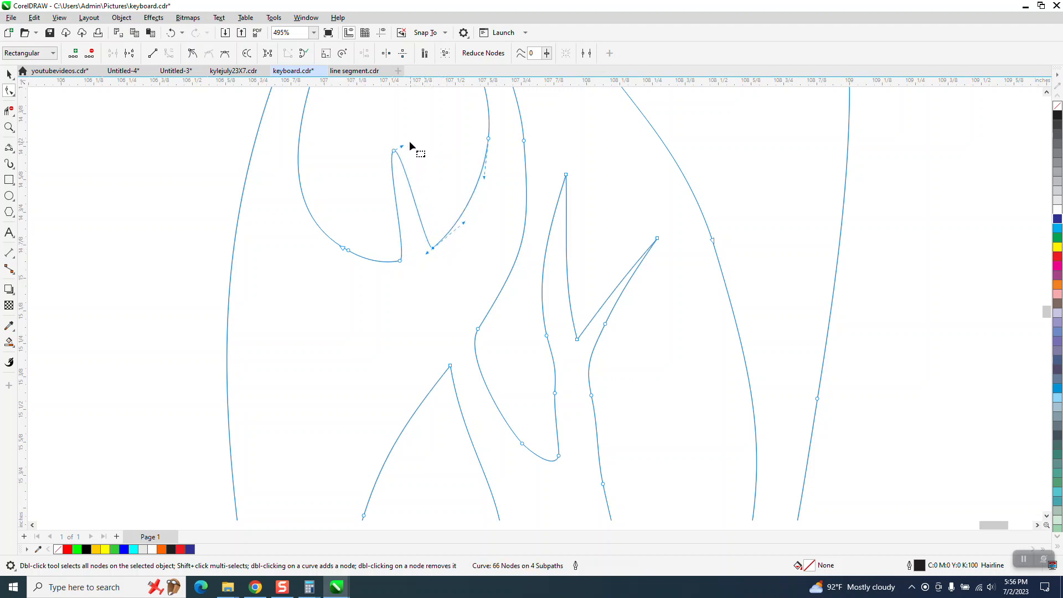
pyautogui.moveTo(402, 146); pyautogui.dragTo(388, 121)
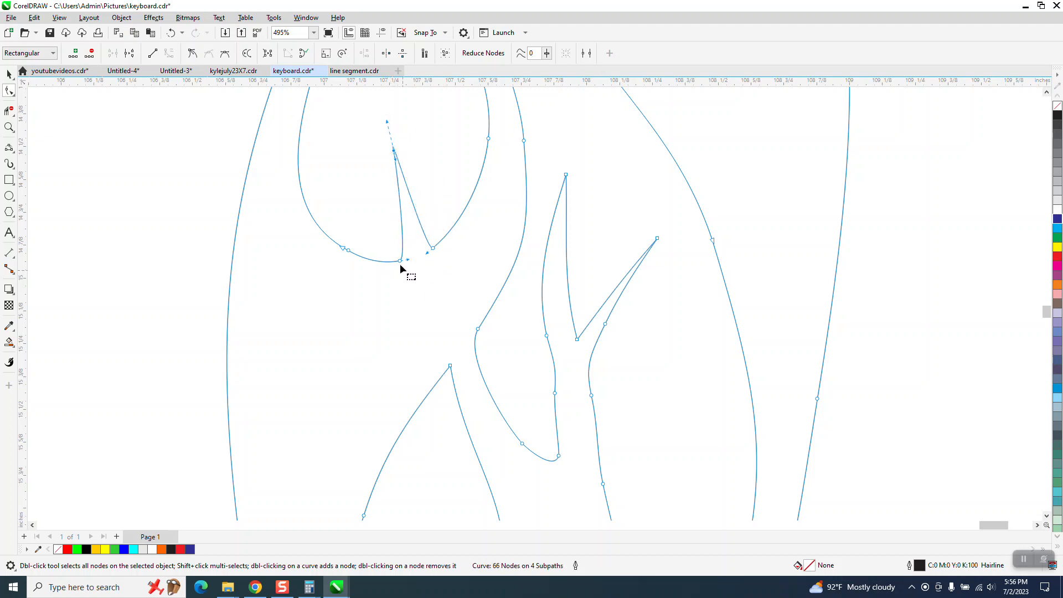
pyautogui.moveTo(400, 264); pyautogui.dragTo(408, 263)
# Apply an orange Smart Fill without outline to the edited welded flame
pyautogui.click(13, 345)
pyautogui.click(380, 328)
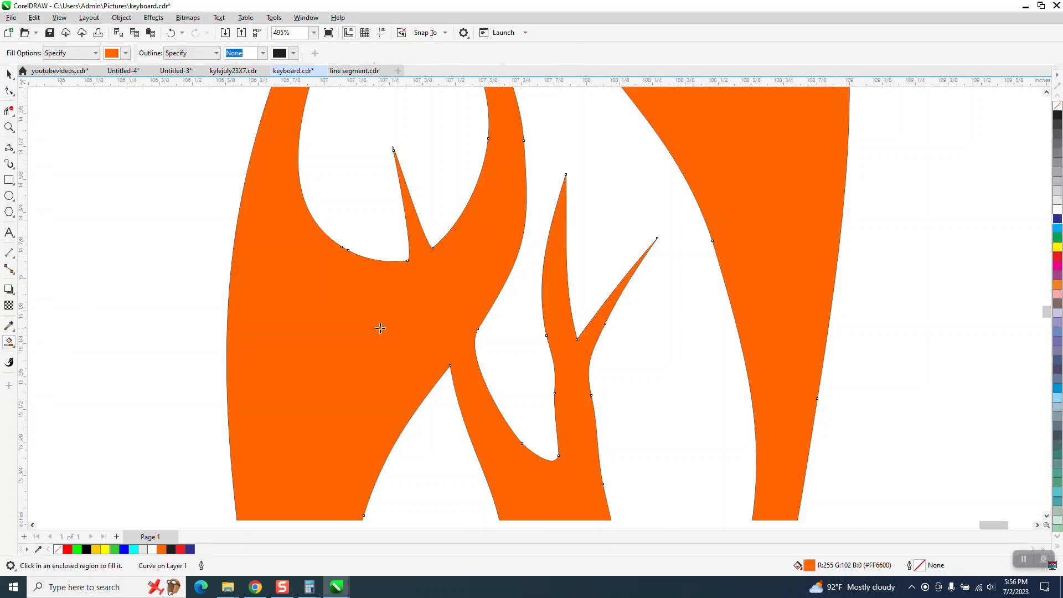
pyautogui.scroll(-6, 379, 327)
pyautogui.scroll(-1, 361, 311)
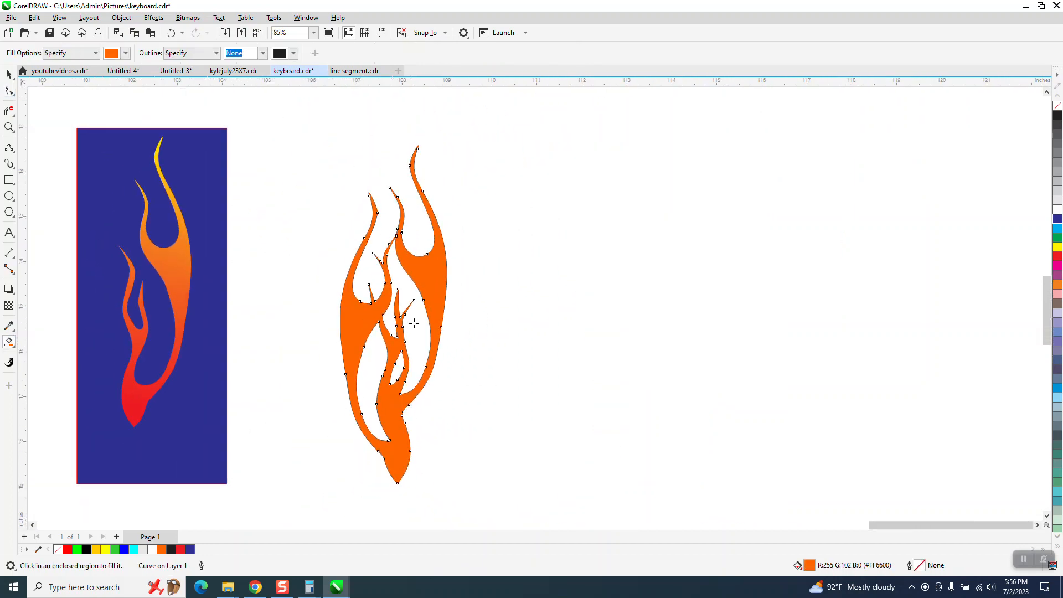